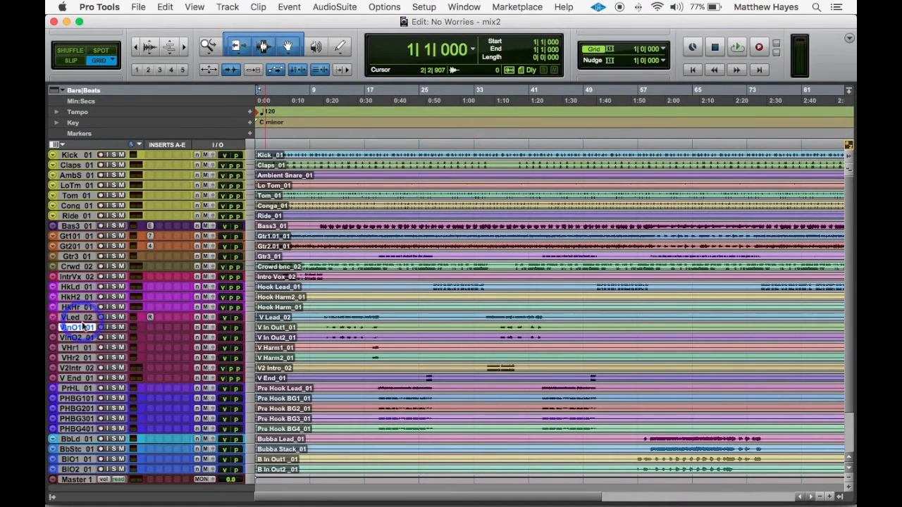
Enlarge the V In Out1_01 track, select its first vocal passage starting at bar 10, and magnify the timeline
{"action": "key", "text": "ctrl+Up"}
{"action": "key", "text": "ctrl+Up"}
{"action": "key", "text": "ctrl+Up"}
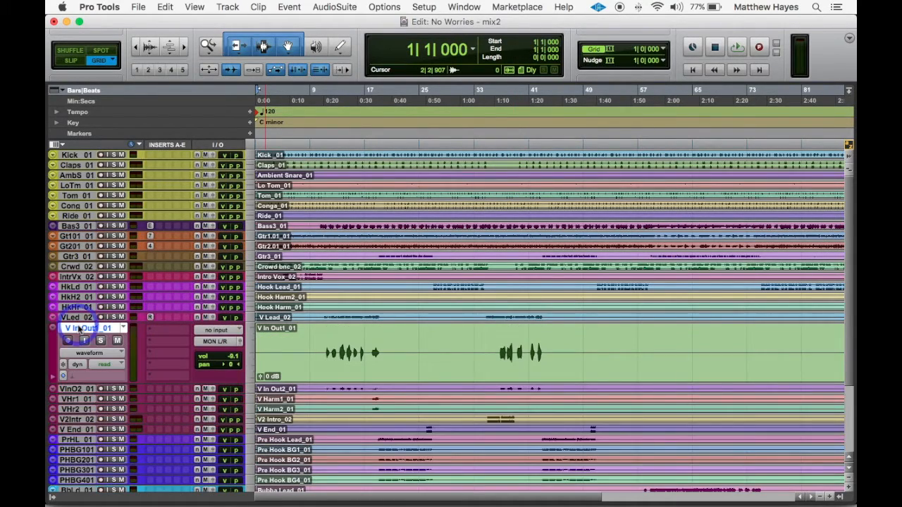
{"action": "key", "text": "ctrl+Up"}
{"action": "left_click_drag", "start_coordinate": [315, 368], "coordinate": [385, 369]}
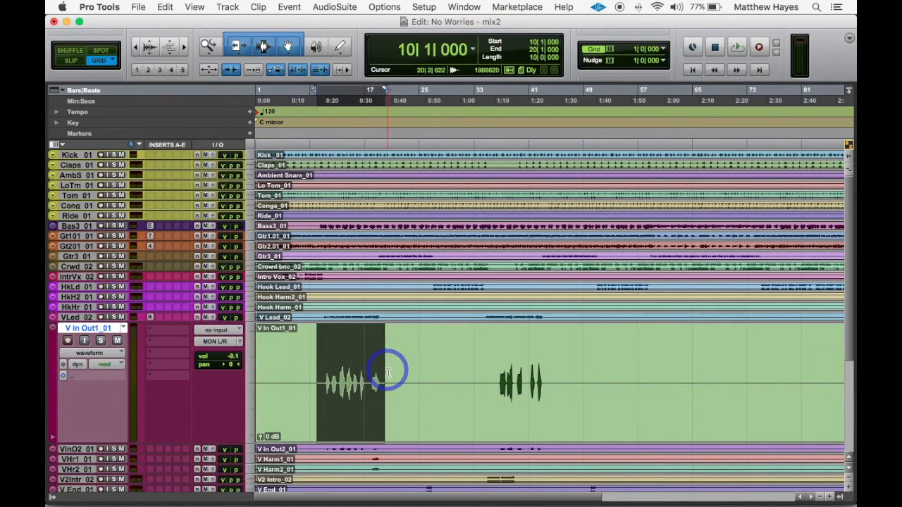
{"action": "key", "text": "super+bracketright"}
{"action": "key", "text": "super+bracketright"}
Solo the V In Out1_01 track and play back the selected vocal passage
{"action": "left_click", "coordinate": [101, 341]}
{"action": "key", "text": "space"}
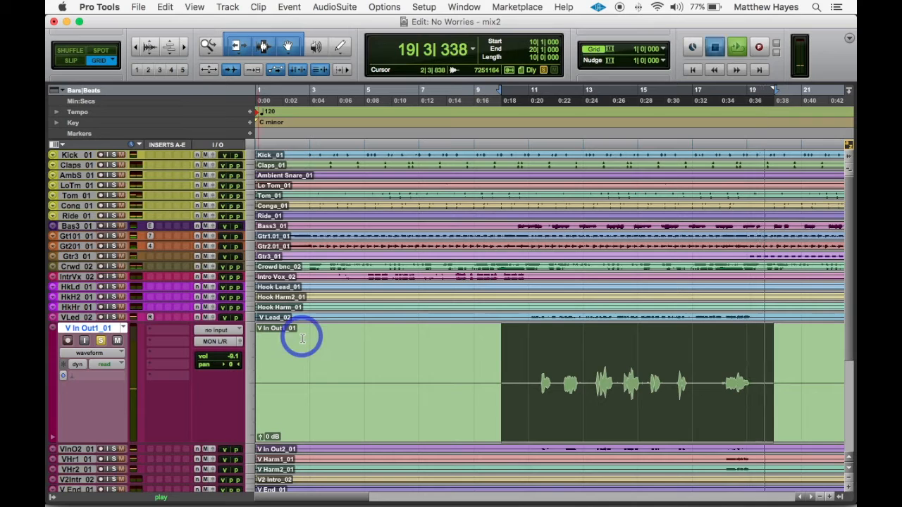
{"action": "key", "text": "space"}
In the Mix window, create one new stereo Aux Input track right after the V In Out1_01 track
{"action": "key", "text": "super+equal"}
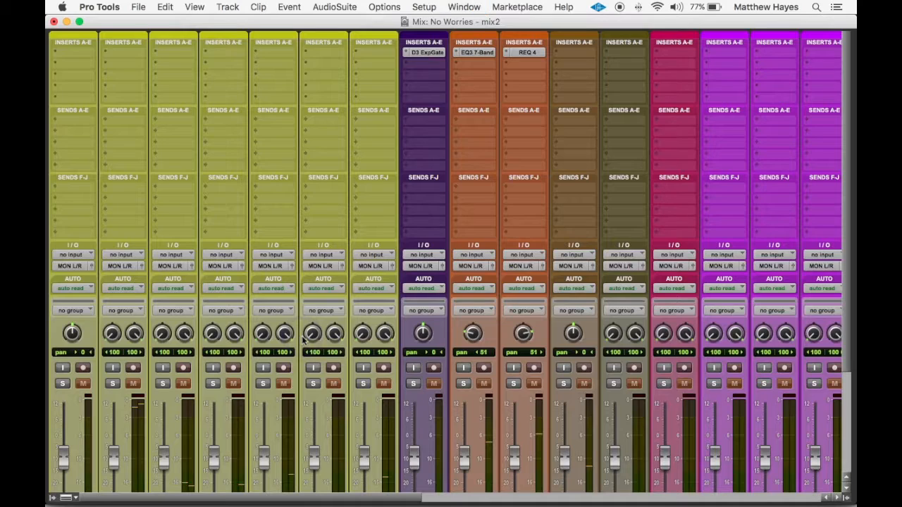
{"action": "scroll", "coordinate": [382, 271], "scroll_direction": "down", "scroll_amount": 4}
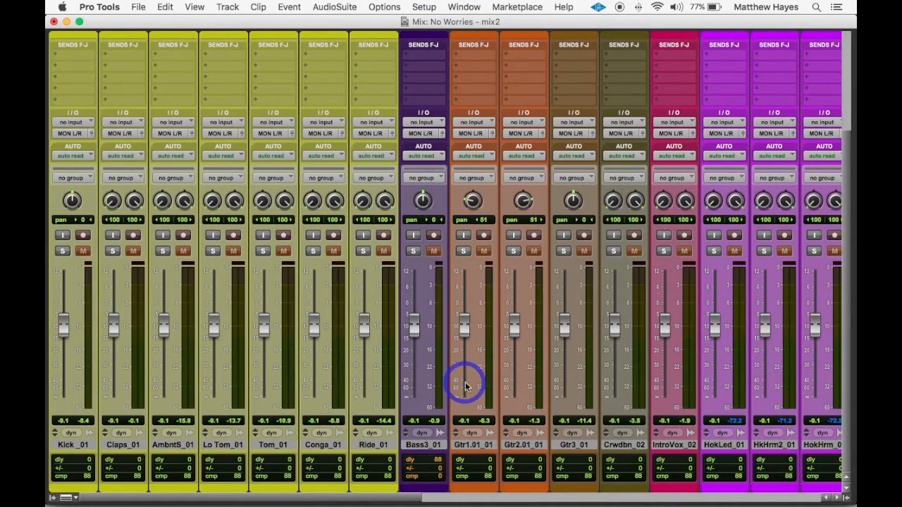
{"action": "scroll", "coordinate": [466, 386], "scroll_direction": "right", "scroll_amount": 5}
{"action": "scroll", "coordinate": [465, 386], "scroll_direction": "right", "scroll_amount": 5}
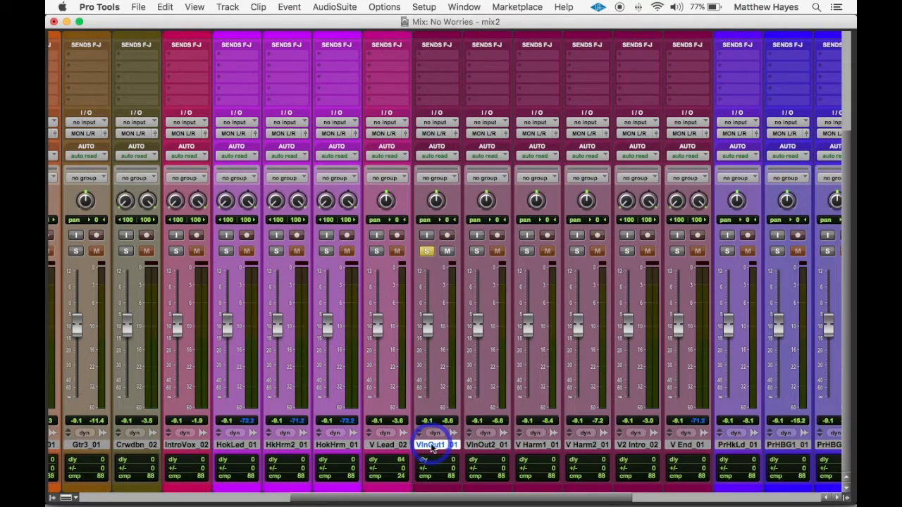
{"action": "left_click", "coordinate": [225, 7]}
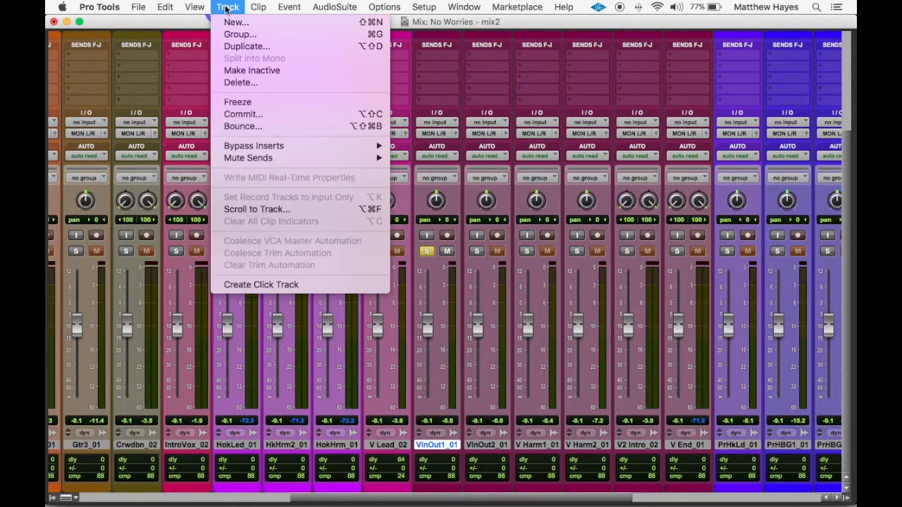
{"action": "left_click", "coordinate": [234, 23]}
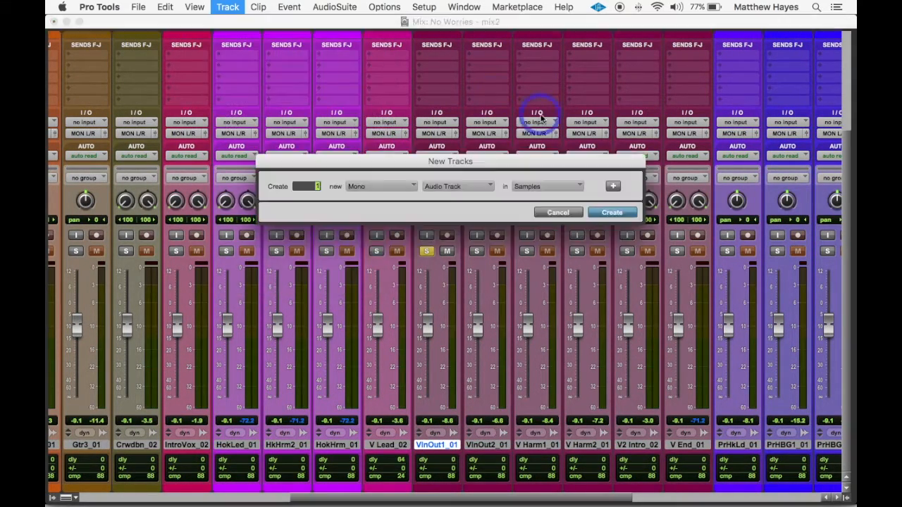
{"action": "left_click", "coordinate": [401, 186]}
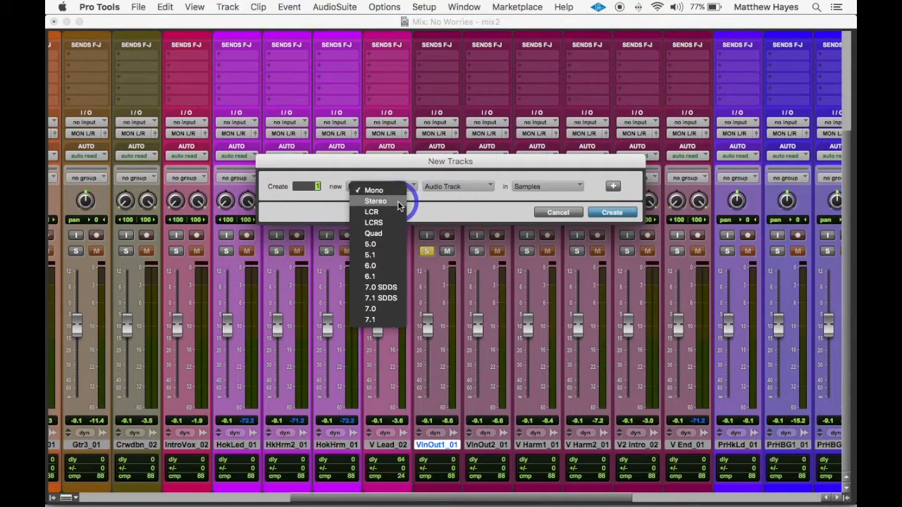
{"action": "left_click", "coordinate": [400, 204]}
{"action": "left_click", "coordinate": [452, 188]}
{"action": "left_click", "coordinate": [461, 201]}
{"action": "left_click", "coordinate": [610, 212]}
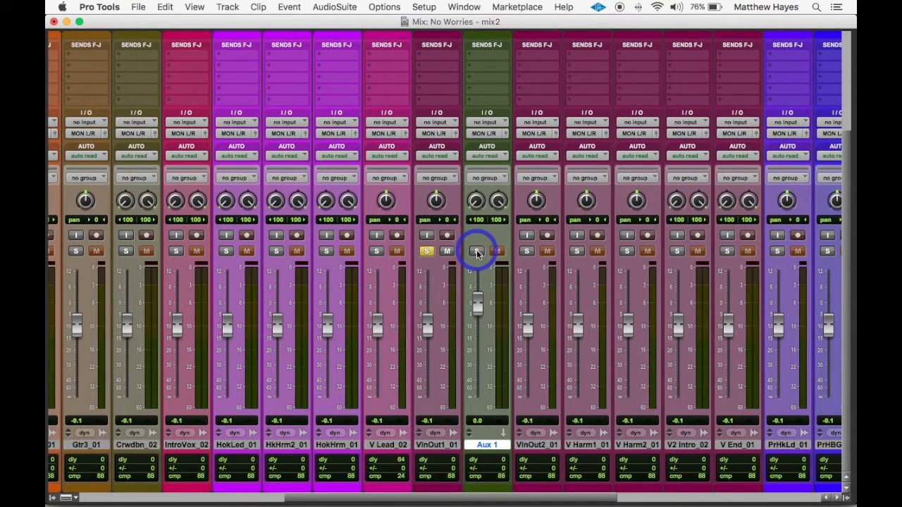
Solo-safe the Aux 1 track so that it is not muted while V In Out1_01 is soloed
{"action": "left_click", "coordinate": [427, 252]}
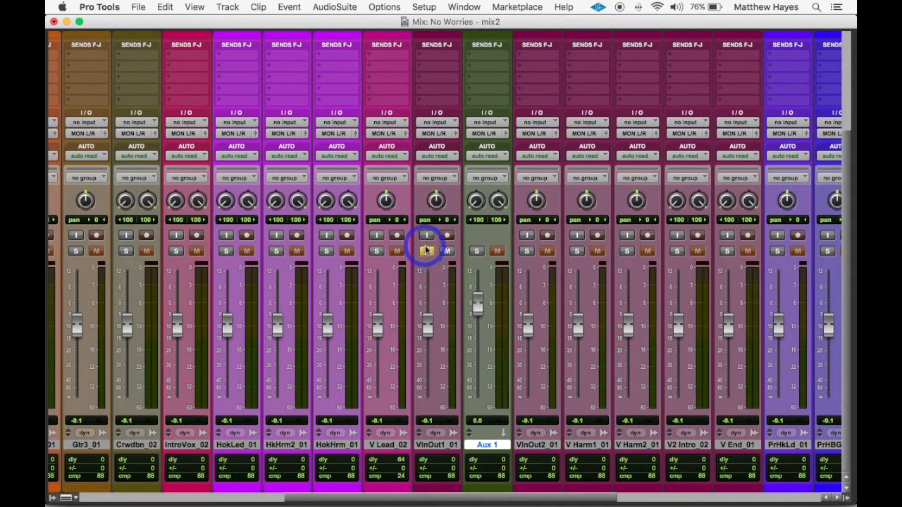
{"action": "left_click", "coordinate": [478, 254]}
{"action": "left_click", "coordinate": [478, 254]}
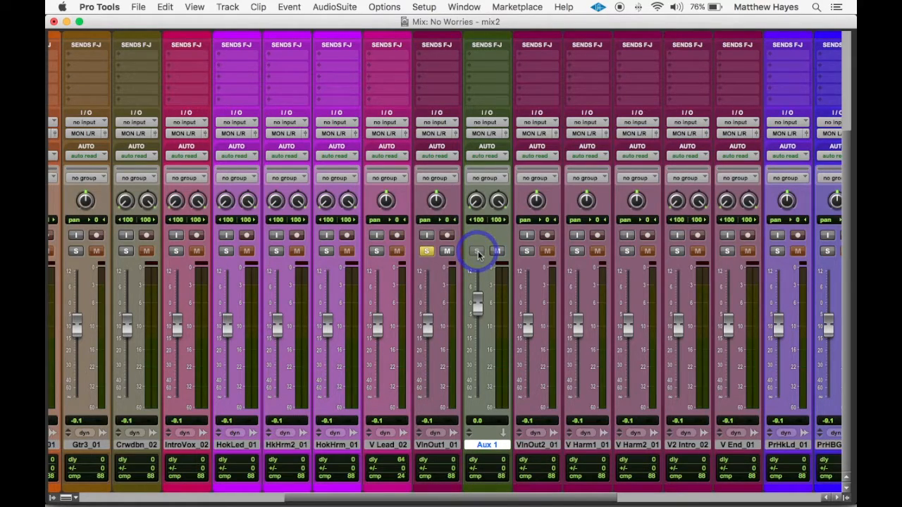
{"action": "left_click", "coordinate": [478, 254]}
{"action": "left_click", "coordinate": [477, 254]}
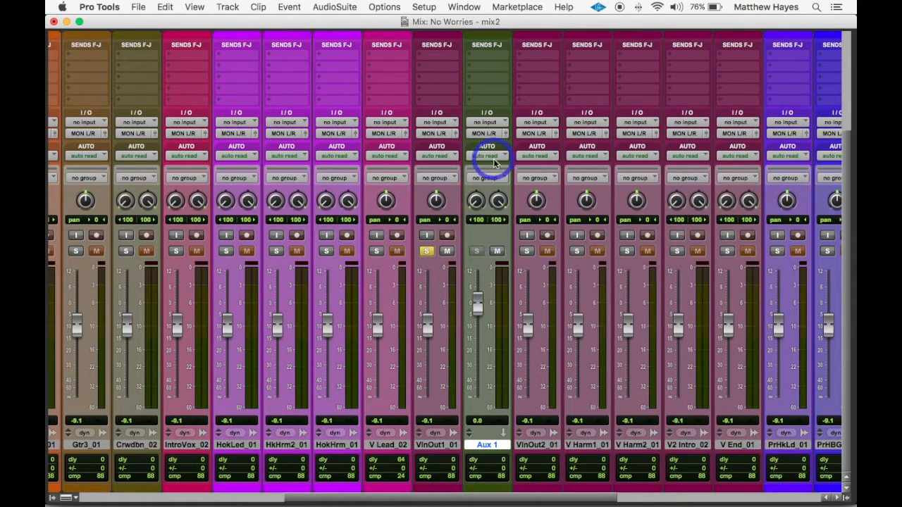
Add a send on V In Out1_01 to the stereo Delay1 bus and set the send level to about -2.0 dB
{"action": "scroll", "coordinate": [484, 184], "scroll_direction": "up", "scroll_amount": 5}
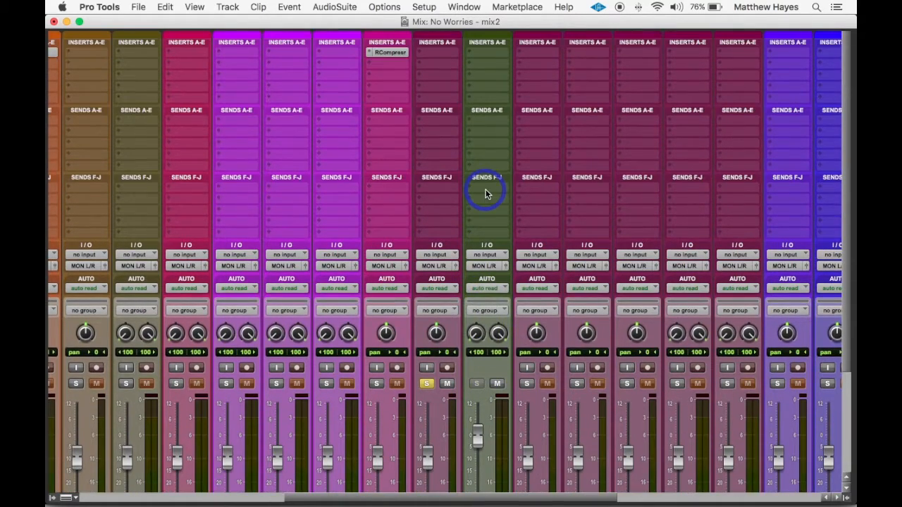
{"action": "left_click", "coordinate": [431, 126]}
{"action": "mouse_move", "coordinate": [451, 157]}
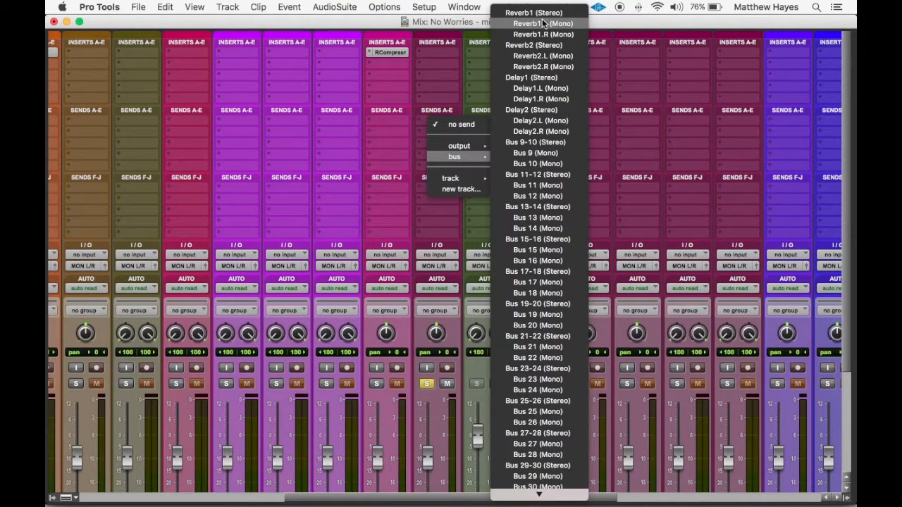
{"action": "left_click", "coordinate": [546, 78]}
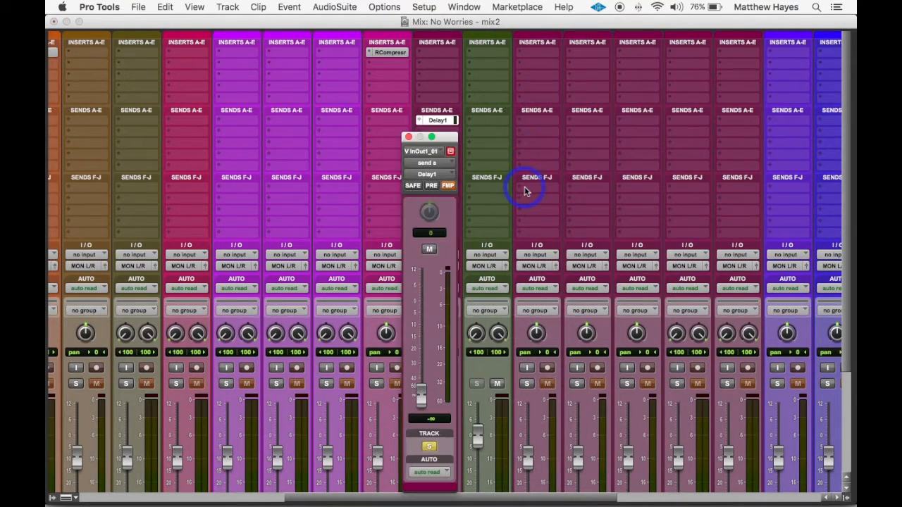
{"action": "left_click_drag", "start_coordinate": [420, 392], "coordinate": [423, 305]}
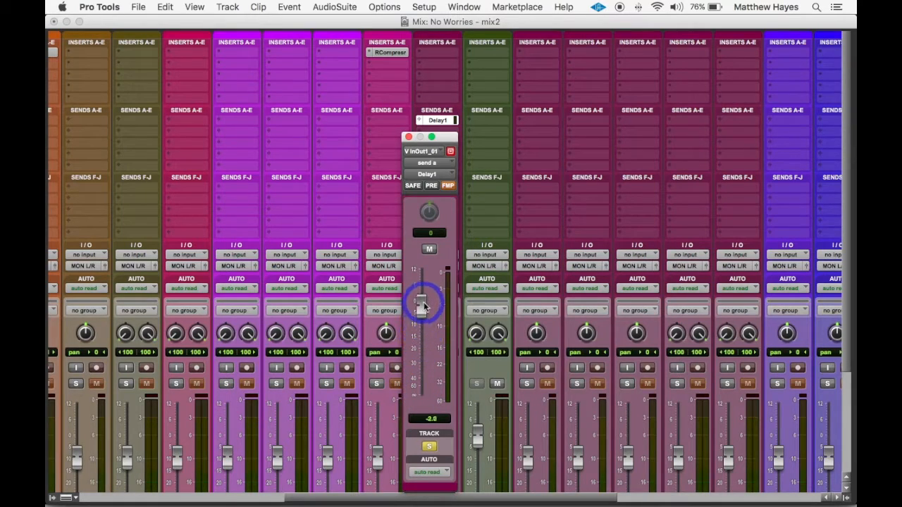
{"action": "left_click", "coordinate": [408, 136]}
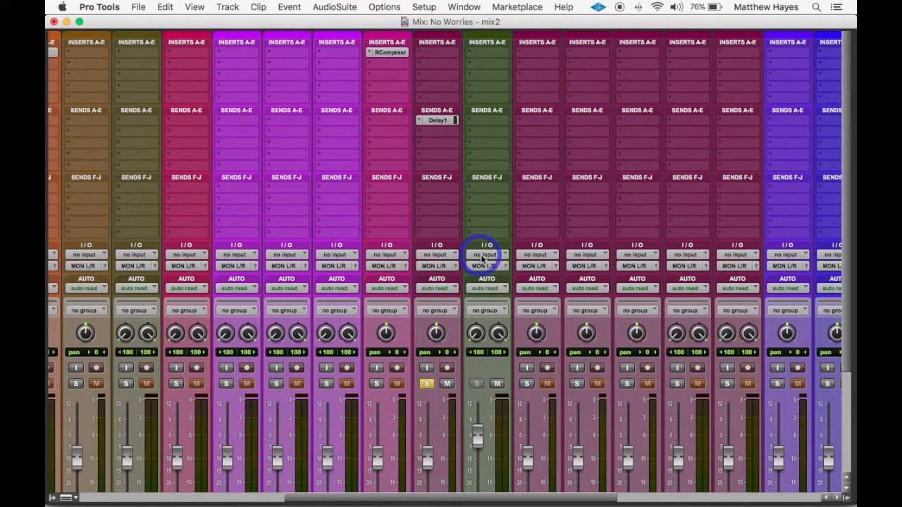
Assign the stereo Delay1 bus as the input of the Aux 1 track
{"action": "left_click", "coordinate": [484, 260]}
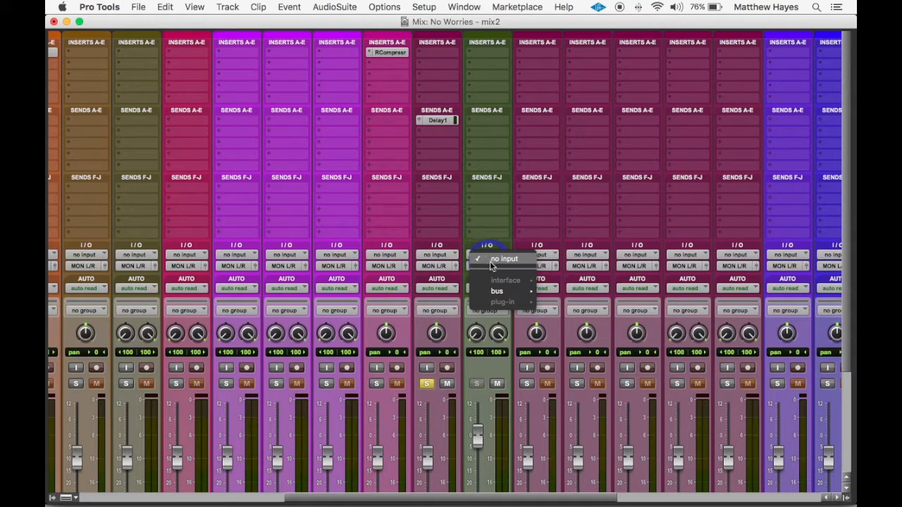
{"action": "mouse_move", "coordinate": [499, 291]}
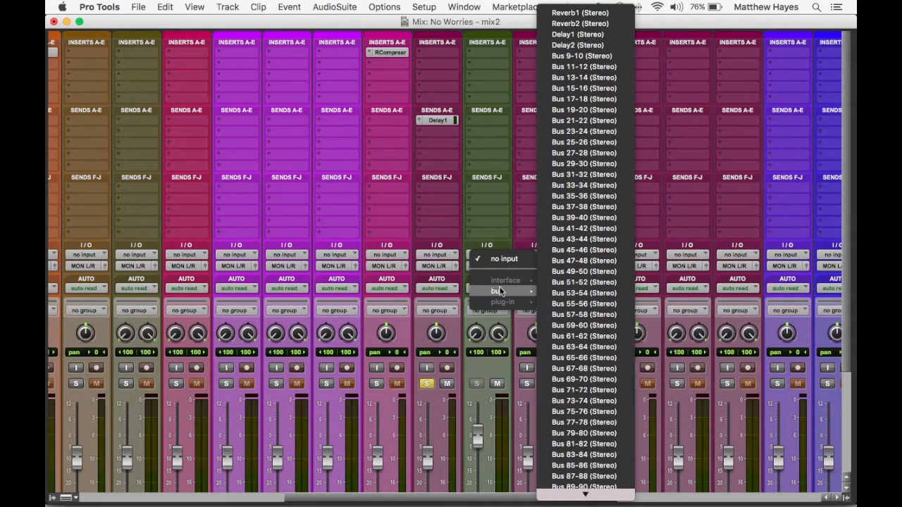
{"action": "left_click", "coordinate": [585, 38]}
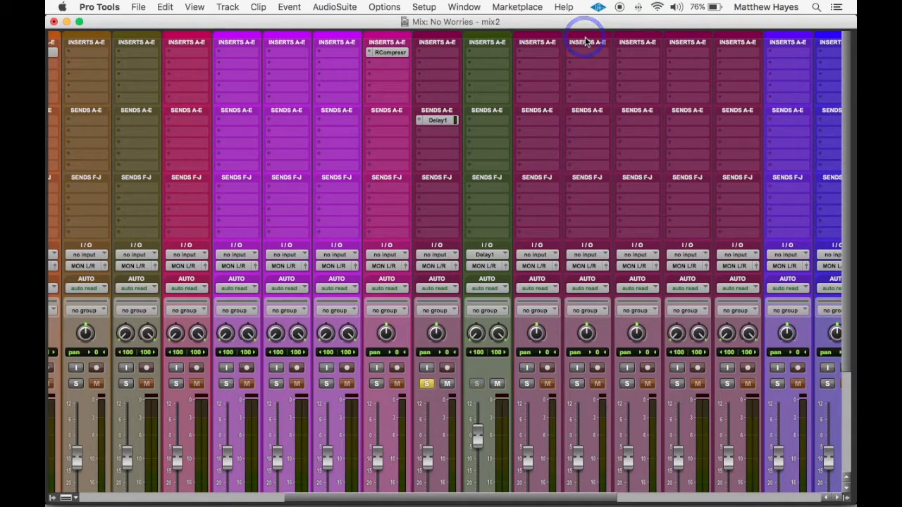
Insert the multichannel Mod Delay III (stereo) plug-in on the Aux 1 track
{"action": "left_click", "coordinate": [486, 56]}
{"action": "mouse_move", "coordinate": [504, 79]}
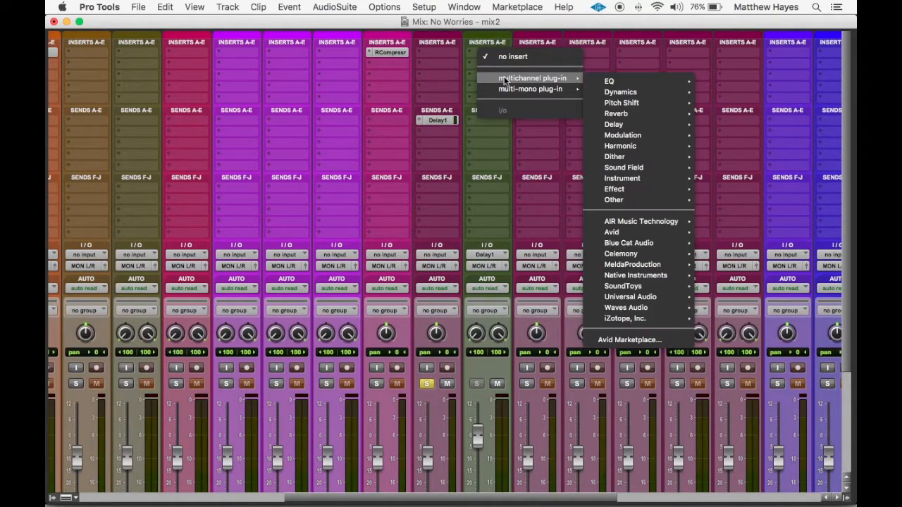
{"action": "mouse_move", "coordinate": [682, 90]}
{"action": "mouse_move", "coordinate": [655, 124]}
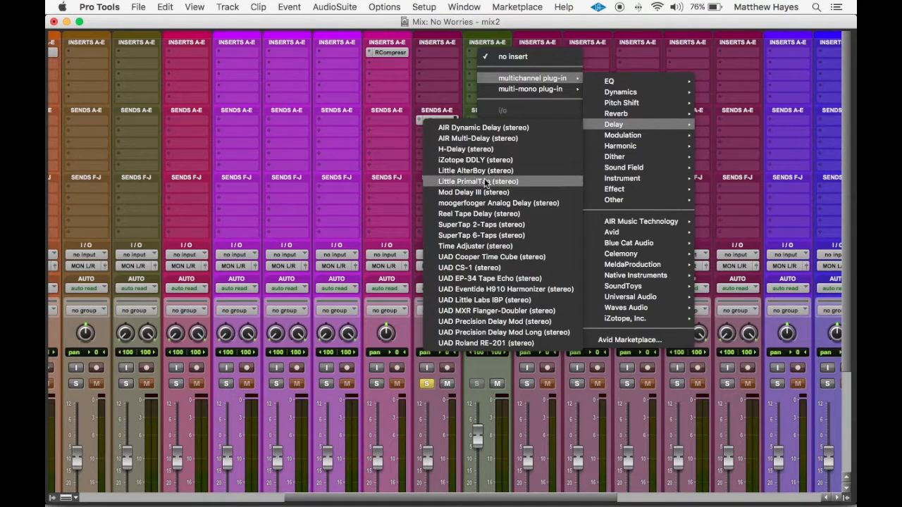
{"action": "left_click", "coordinate": [476, 197]}
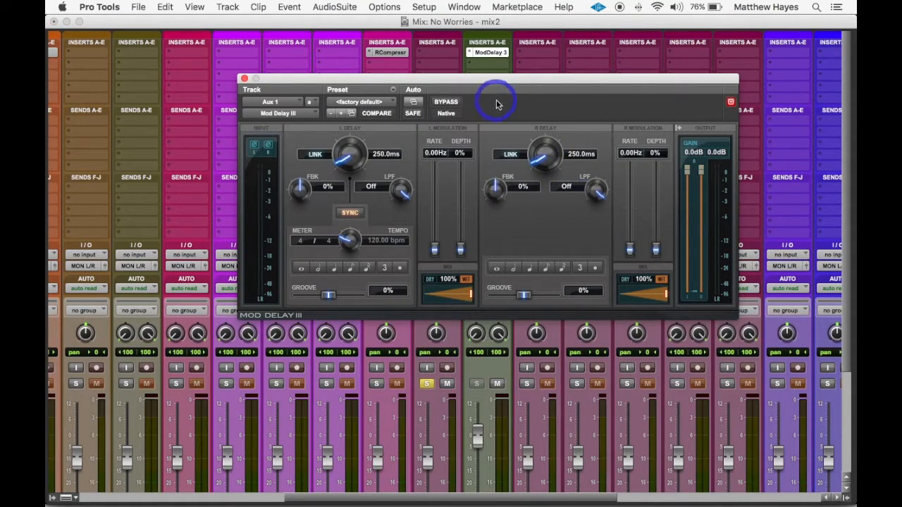
{"action": "left_click_drag", "start_coordinate": [475, 81], "coordinate": [426, 103]}
{"action": "left_click", "coordinate": [532, 304]}
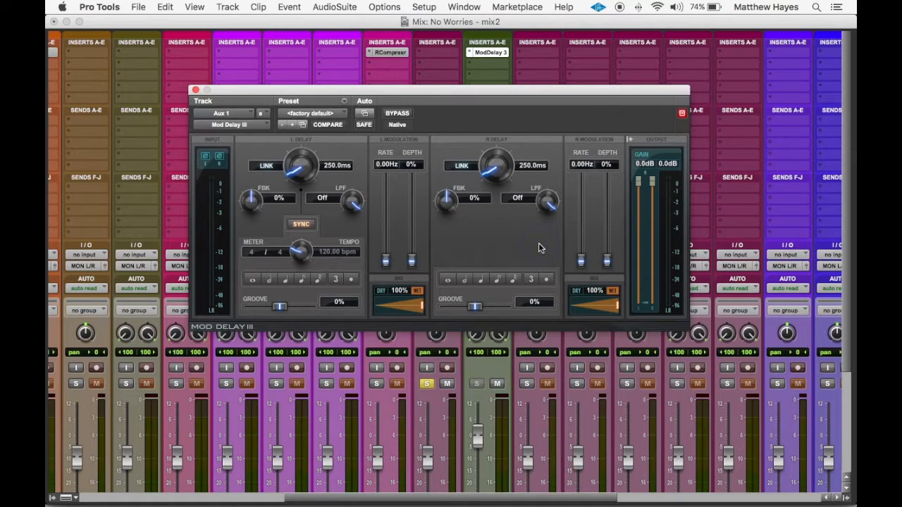
Link the left and right delays in Mod Delay III and set the tempo-synced delay time to a sixteenth note
{"action": "left_click", "coordinate": [302, 226]}
{"action": "left_click_drag", "start_coordinate": [297, 169], "coordinate": [292, 133]}
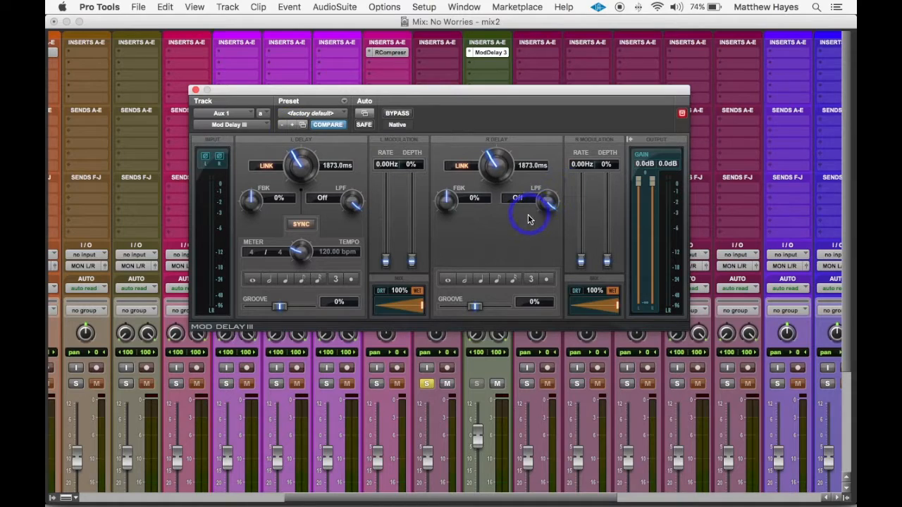
{"action": "left_click", "coordinate": [482, 281]}
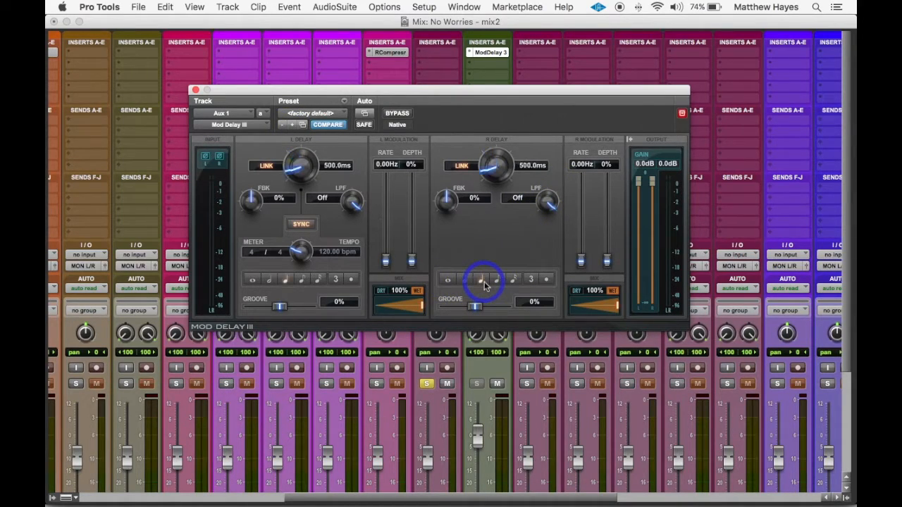
{"action": "left_click", "coordinate": [497, 281]}
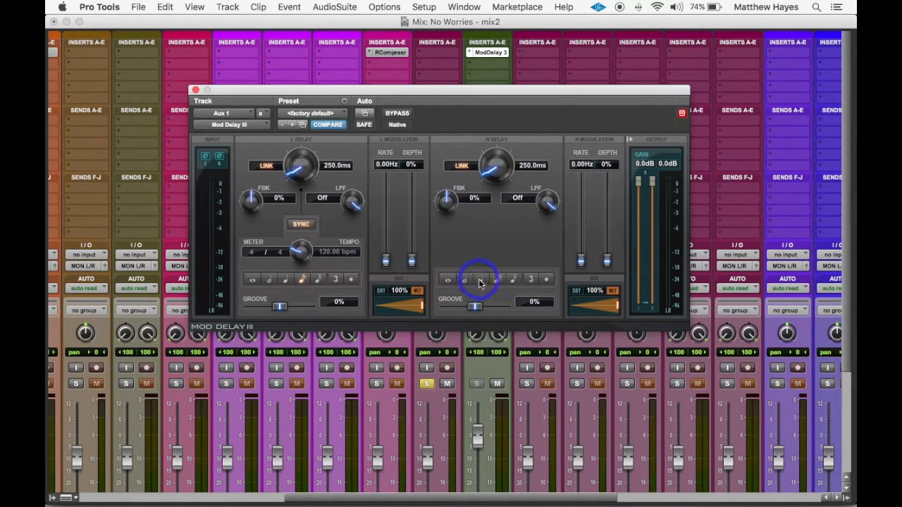
{"action": "left_click", "coordinate": [466, 281]}
{"action": "left_click", "coordinate": [514, 281]}
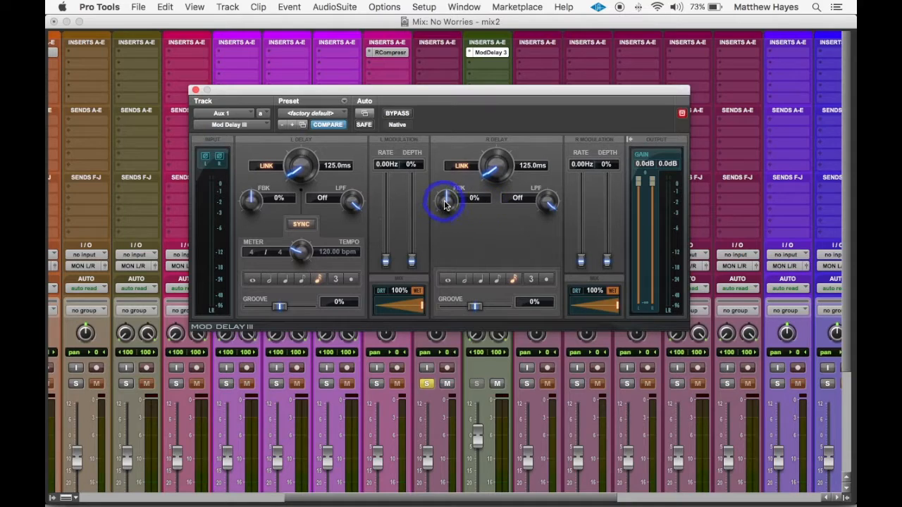
Raise the linked delay feedback to about 41% and try out the low-pass filter
{"action": "left_click_drag", "start_coordinate": [445, 204], "coordinate": [443, 175]}
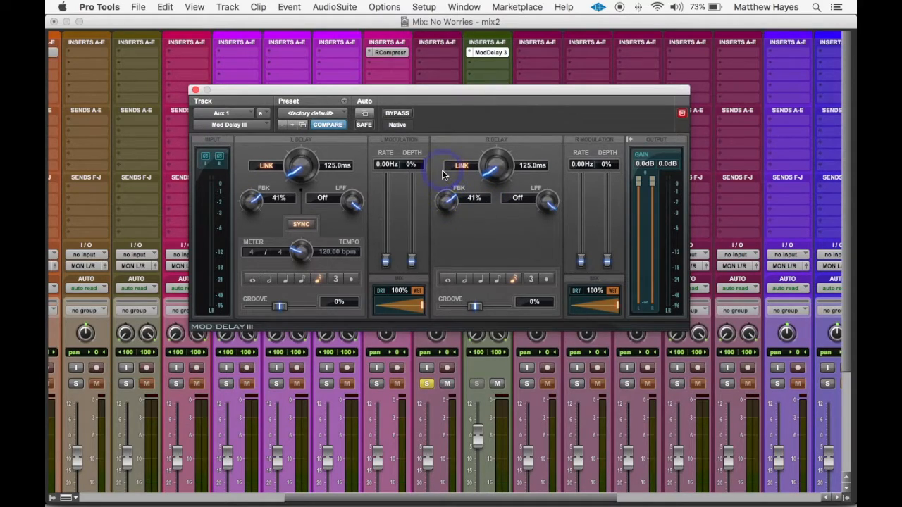
{"action": "left_click", "coordinate": [442, 175]}
{"action": "left_click", "coordinate": [443, 175]}
{"action": "left_click", "coordinate": [393, 150]}
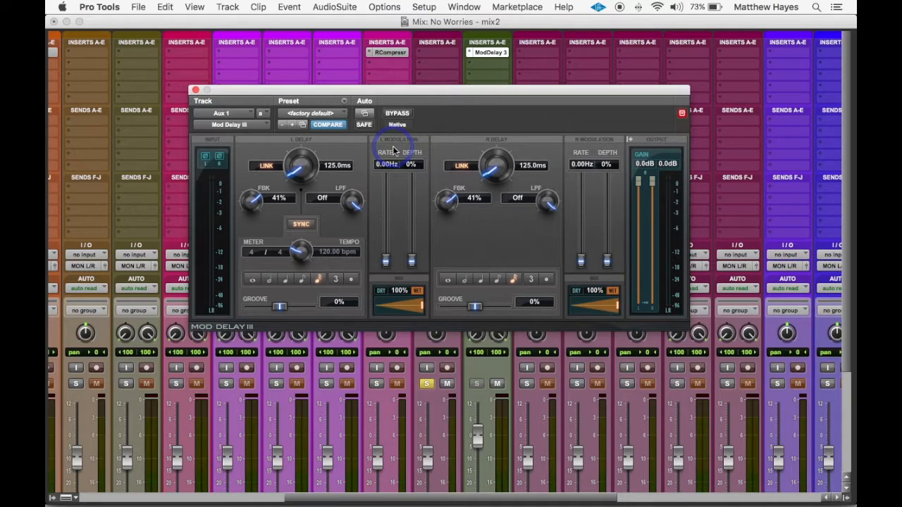
{"action": "left_click", "coordinate": [549, 206]}
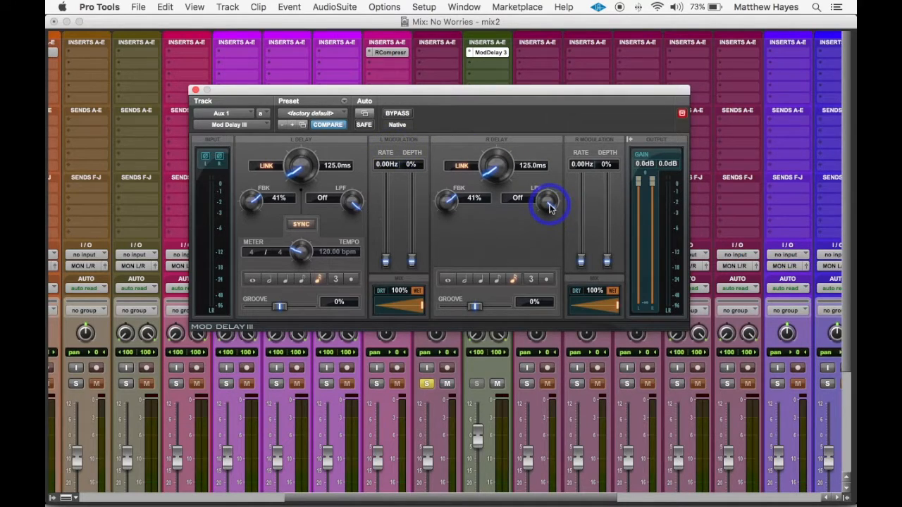
{"action": "left_click_drag", "start_coordinate": [549, 207], "coordinate": [535, 179]}
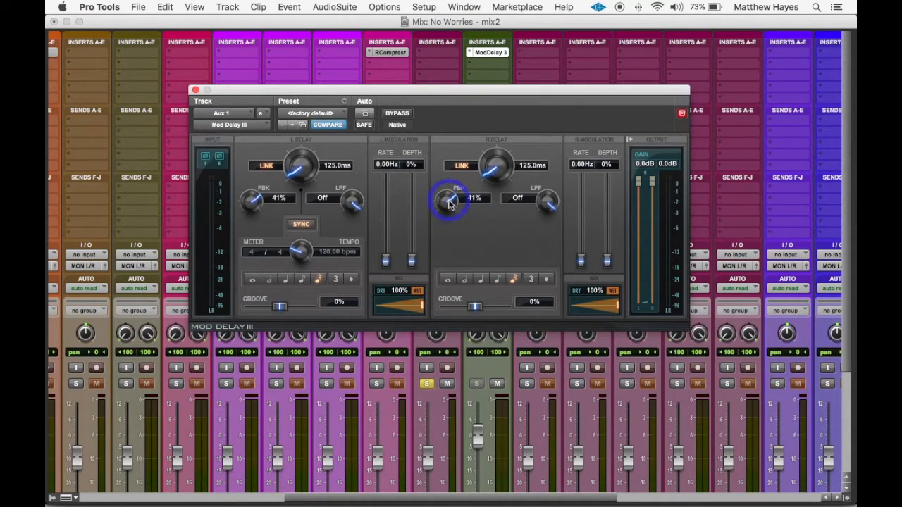
Set the linked feedback of the Mod Delay III to 50%
{"action": "left_click", "coordinate": [473, 198]}
{"action": "type", "text": "50"}
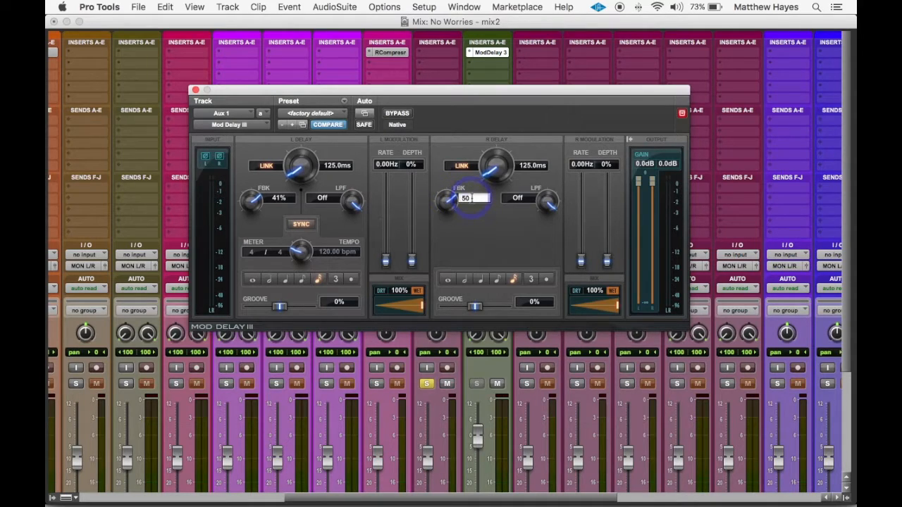
{"action": "key", "text": "Return"}
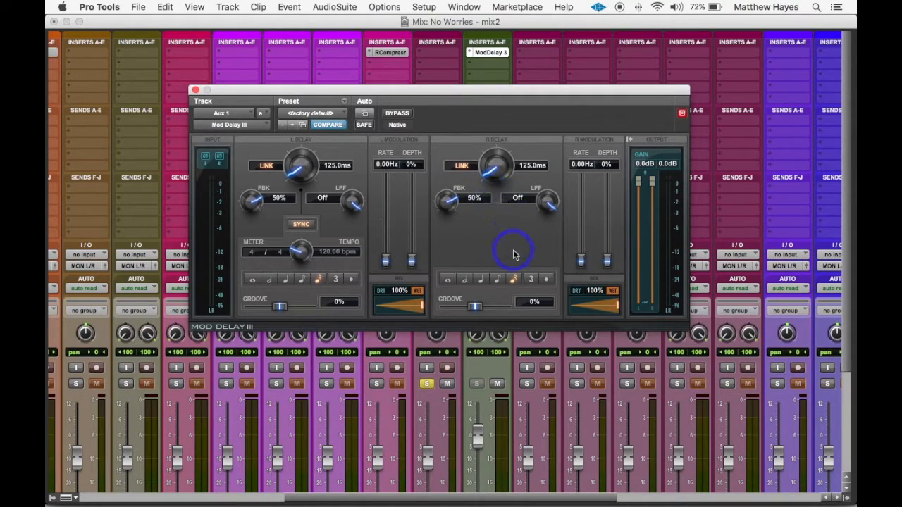
Set the linked, tempo-synced delay time to a quarter note and play the song to hear the echo
{"action": "left_click", "coordinate": [481, 280]}
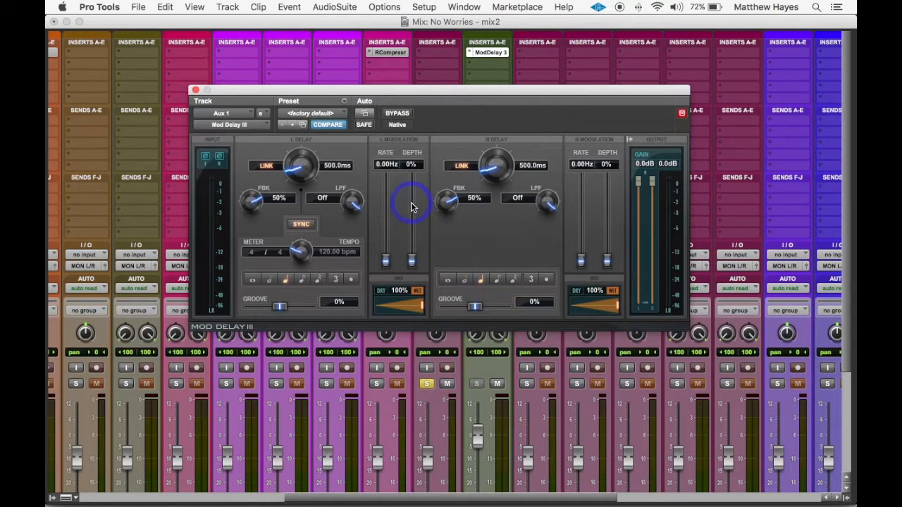
{"action": "key", "text": "space"}
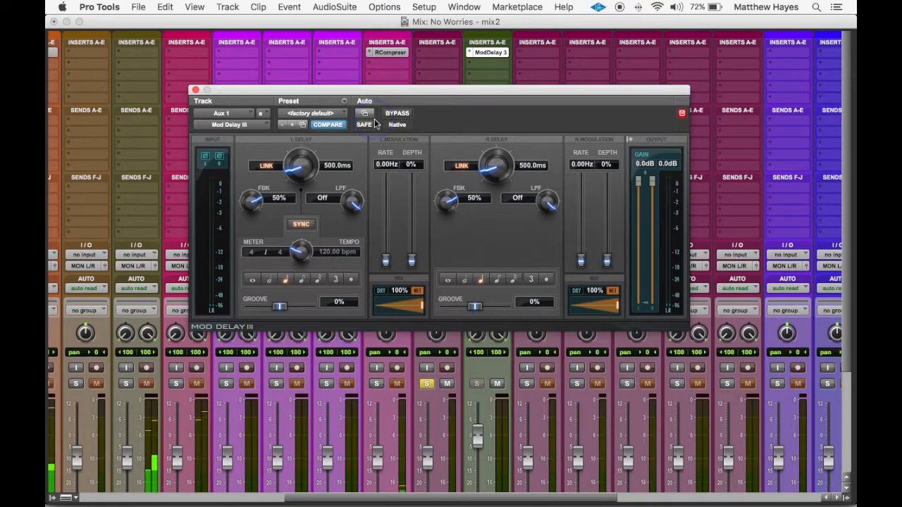
{"action": "left_click", "coordinate": [375, 123]}
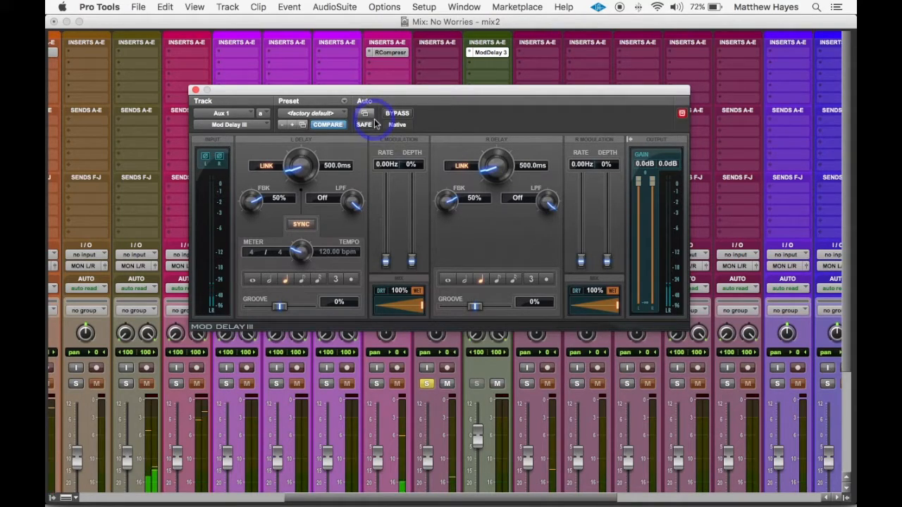
{"action": "left_click", "coordinate": [375, 123]}
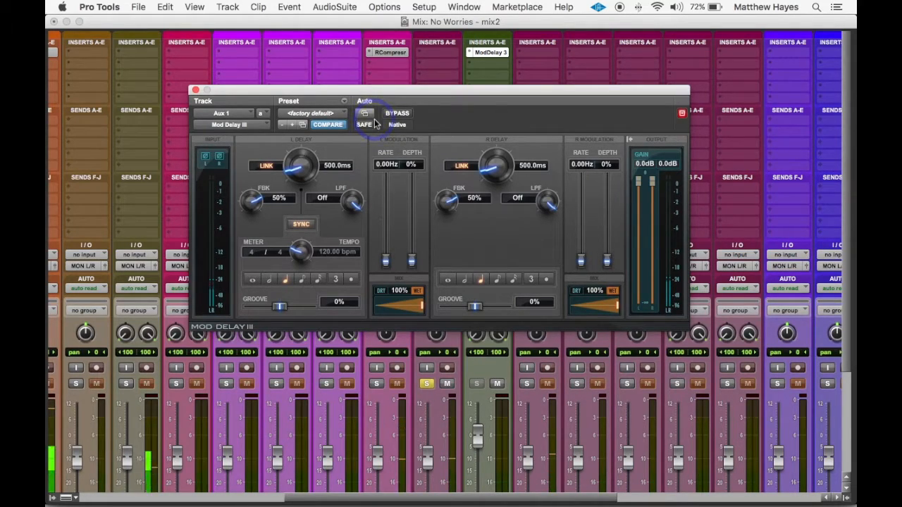
Set the linked, tempo-synced delay time to a half note and lower the linked feedback to about 31%
{"action": "left_click", "coordinate": [465, 280]}
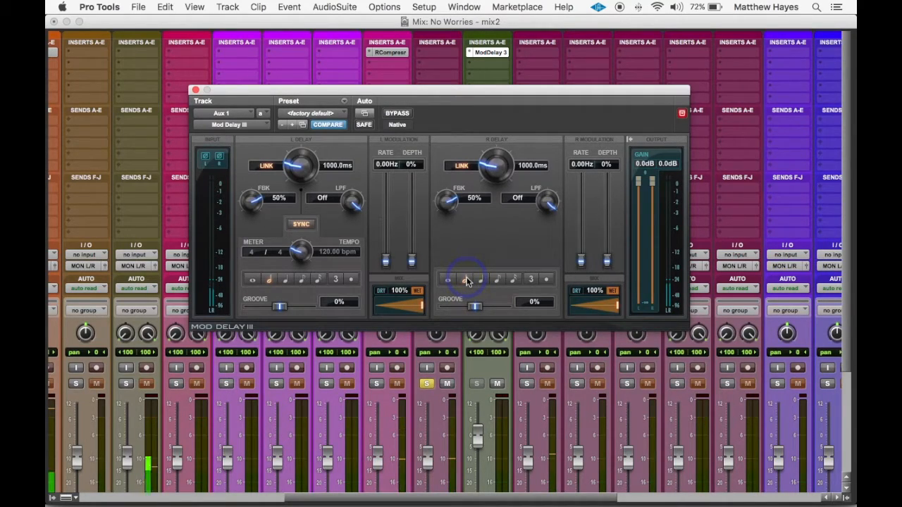
{"action": "left_click_drag", "start_coordinate": [452, 203], "coordinate": [452, 238]}
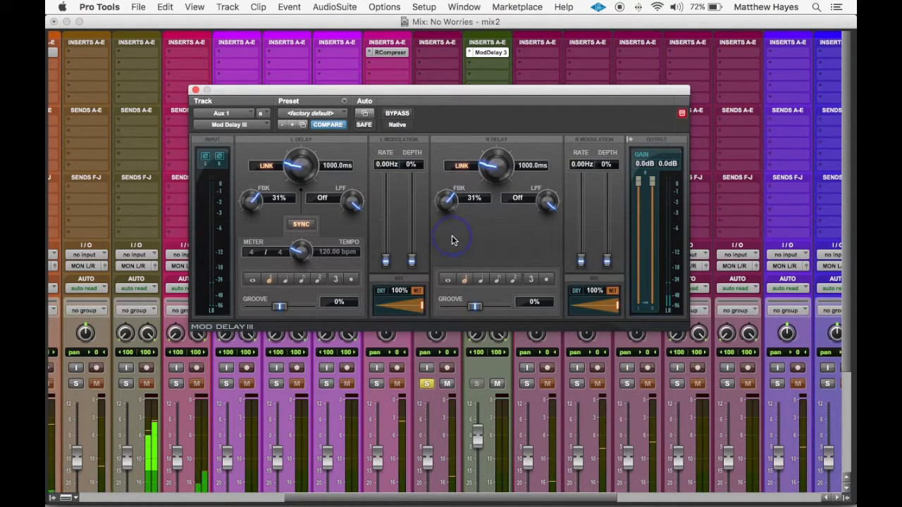
{"action": "left_click", "coordinate": [494, 251]}
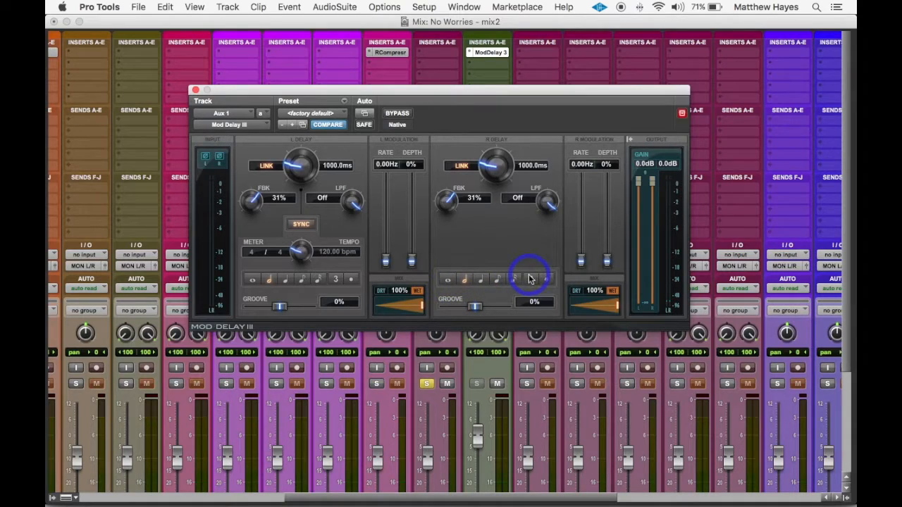
Open the Calculator, check the session tempo in the Pro Tools Edit window, and return to the Calculator
{"action": "mouse_move", "coordinate": [338, 493]}
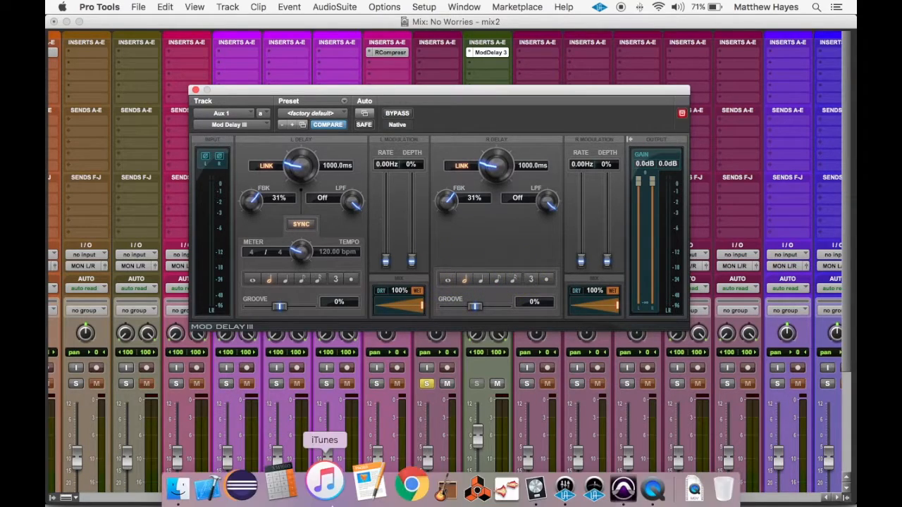
{"action": "left_click", "coordinate": [296, 494]}
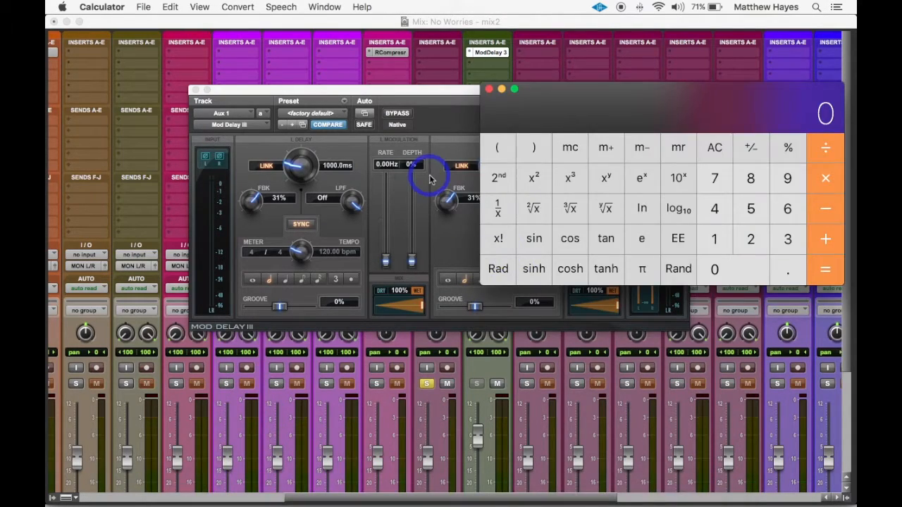
{"action": "left_click", "coordinate": [395, 21]}
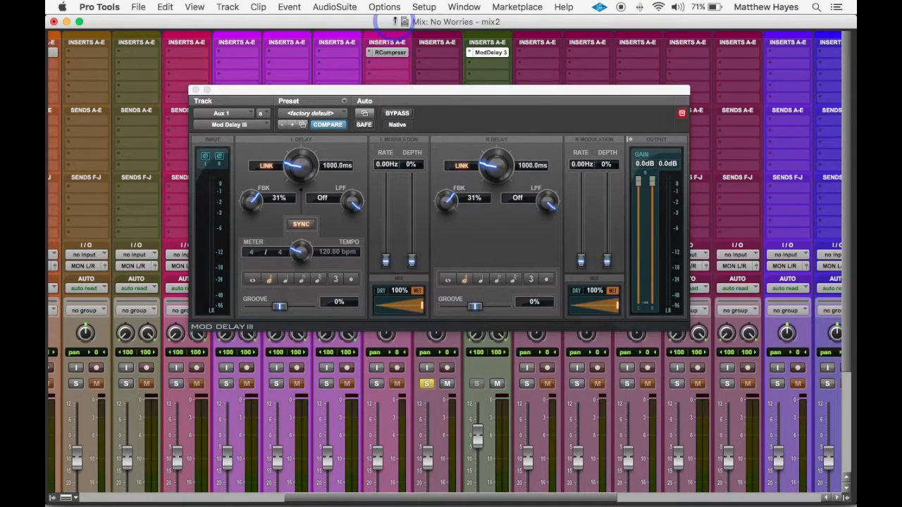
{"action": "key", "text": "super+equal"}
{"action": "left_click", "coordinate": [195, 90]}
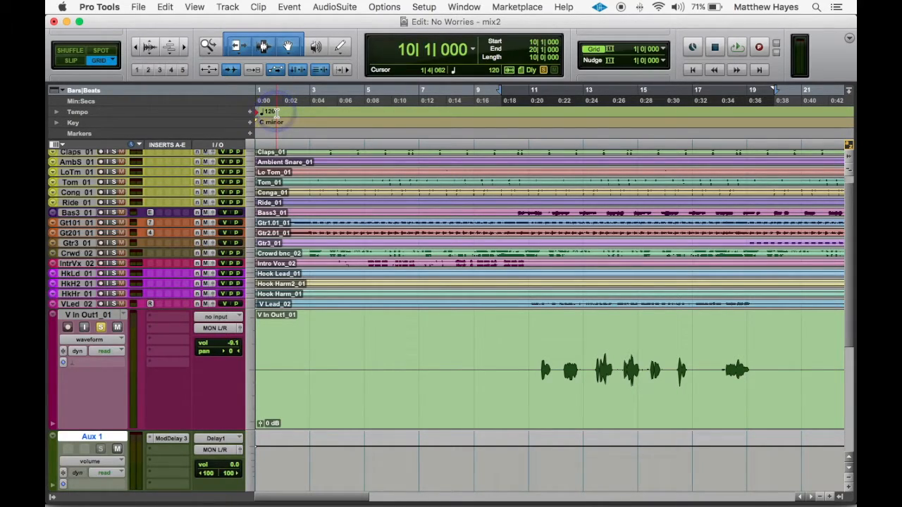
{"action": "key", "text": "super+Tab"}
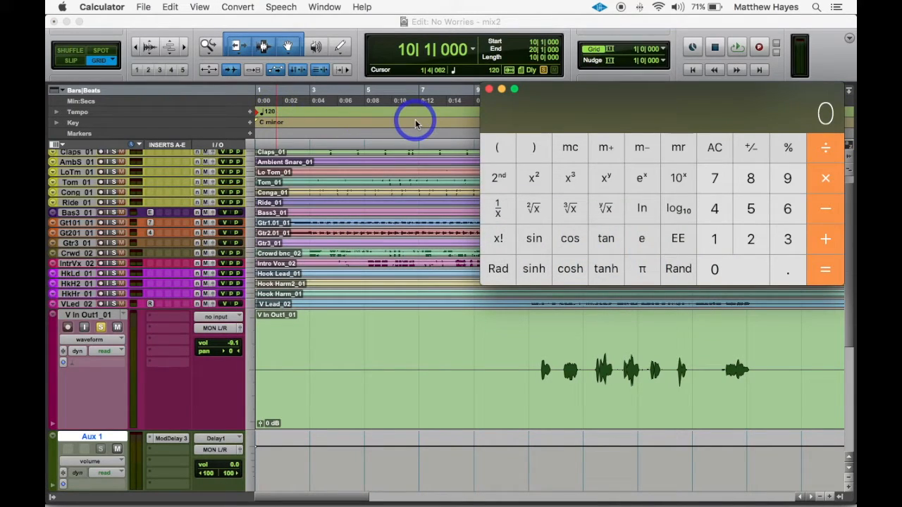
Calculate the quarter-note delay time in milliseconds by dividing 60000 by 120
{"action": "type", "text": "60000"}
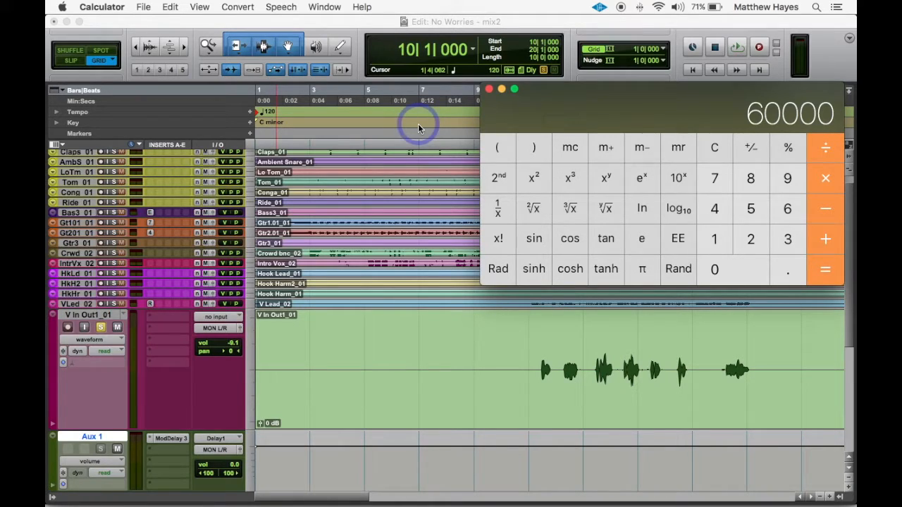
{"action": "left_click", "coordinate": [824, 154]}
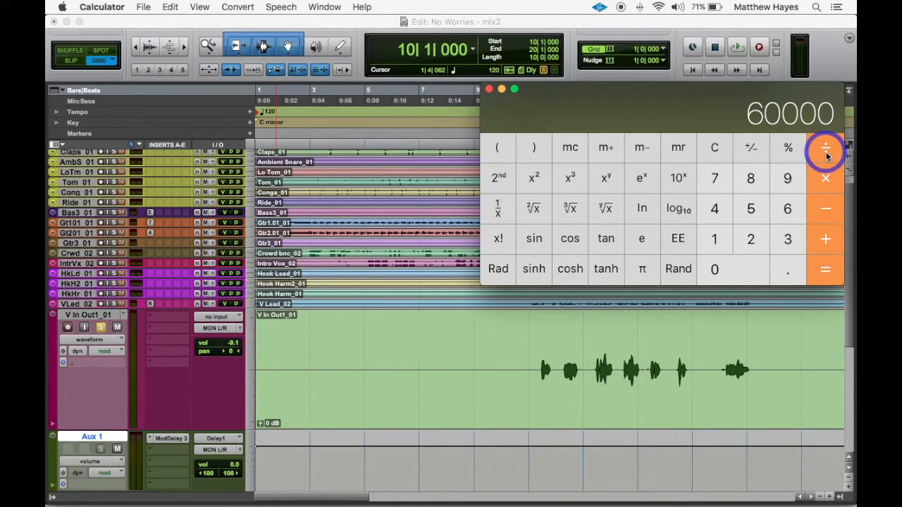
{"action": "left_click", "coordinate": [728, 242]}
{"action": "left_click", "coordinate": [750, 241]}
{"action": "left_click", "coordinate": [741, 265]}
{"action": "left_click", "coordinate": [828, 272]}
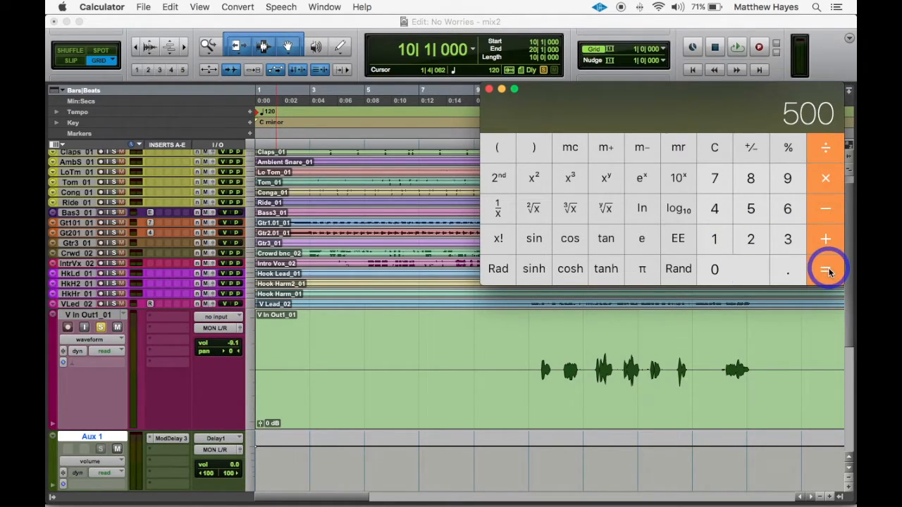
{"action": "left_click", "coordinate": [642, 149]}
Return to the Pro Tools Mix window, reopen the Mod Delay III on Aux 1, and set the linked delay time to 500 ms
{"action": "key", "text": "super+Tab"}
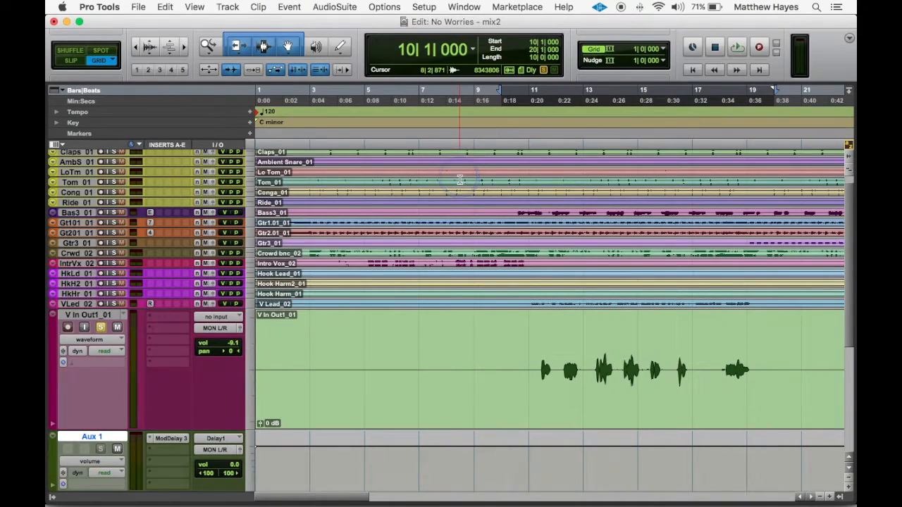
{"action": "key", "text": "super+equal"}
{"action": "left_click", "coordinate": [489, 53]}
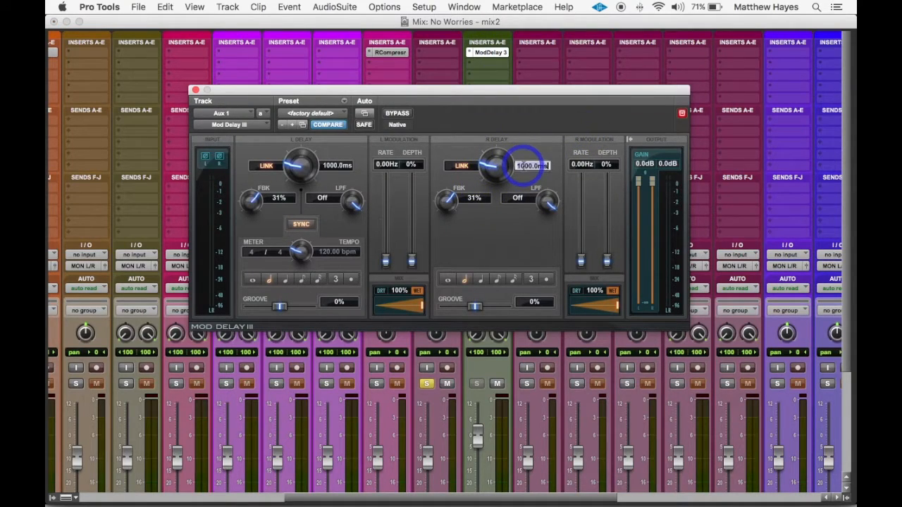
{"action": "key", "text": "Return"}
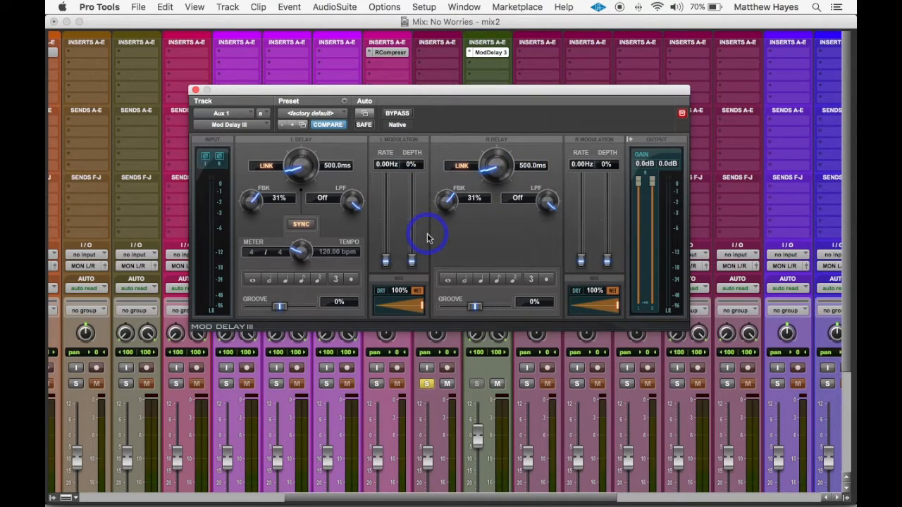
Play the song and listen to how the vocal delay falls against the beat
{"action": "key", "text": "space"}
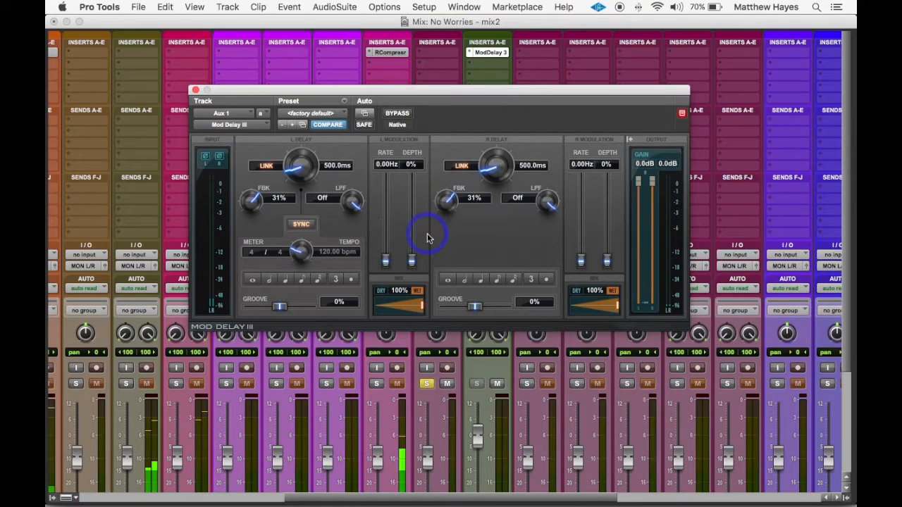
{"action": "left_click", "coordinate": [427, 234]}
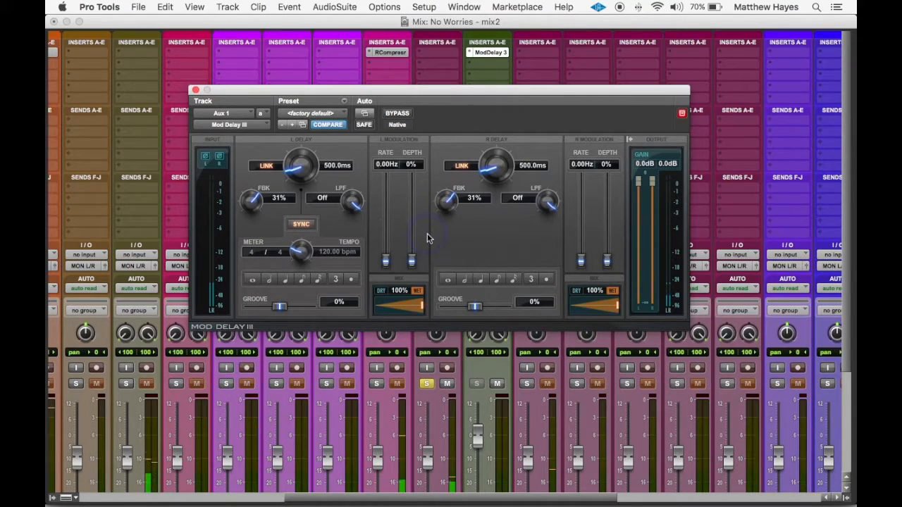
{"action": "left_click", "coordinate": [427, 233]}
{"action": "left_click", "coordinate": [427, 234]}
{"action": "left_click", "coordinate": [427, 235]}
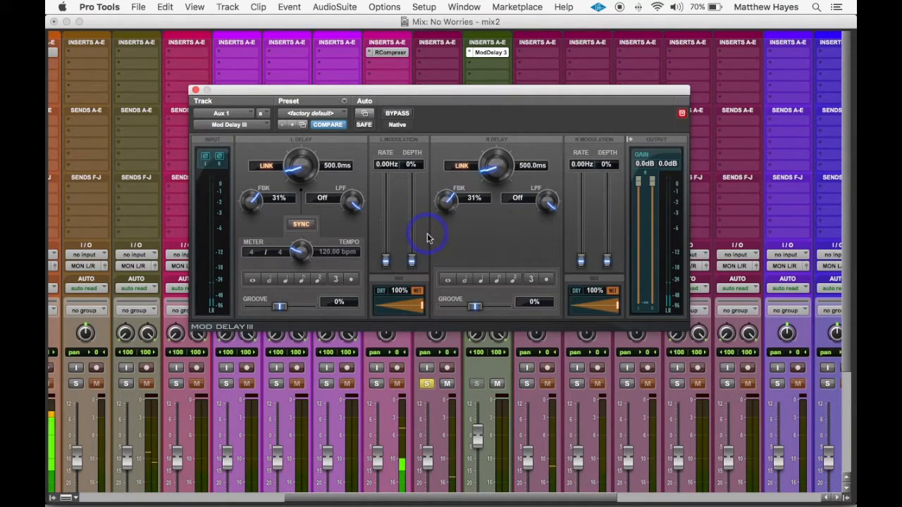
{"action": "left_click", "coordinate": [427, 237]}
{"action": "left_click", "coordinate": [431, 239]}
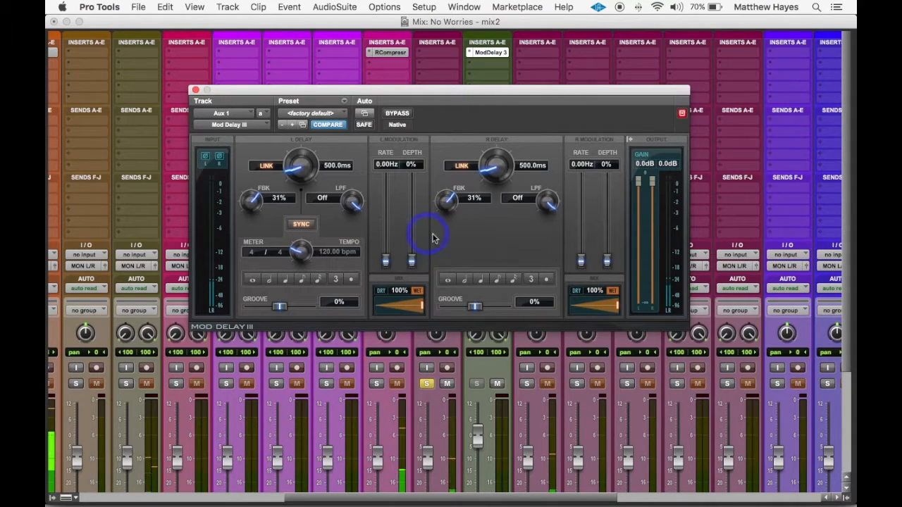
Set the linked delay time to 1000 ms and play the song to hear the longer echo
{"action": "left_click", "coordinate": [528, 169]}
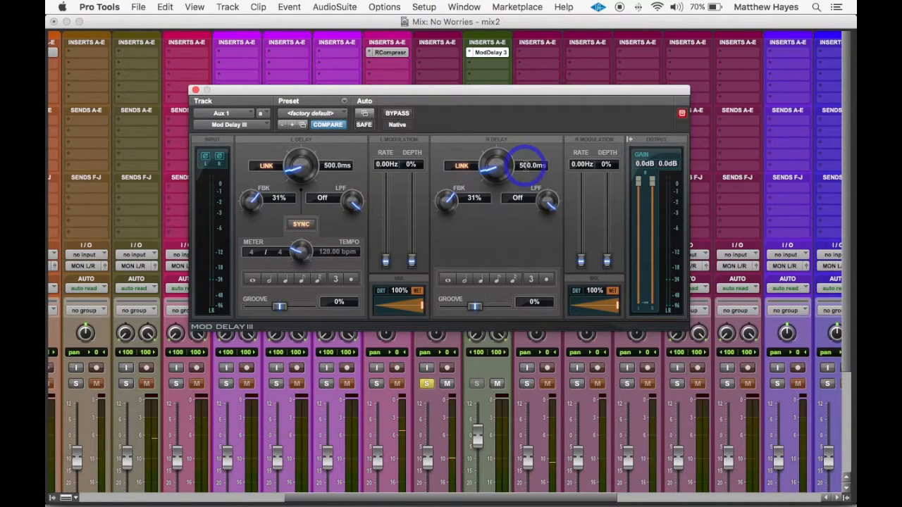
{"action": "type", "text": "1000"}
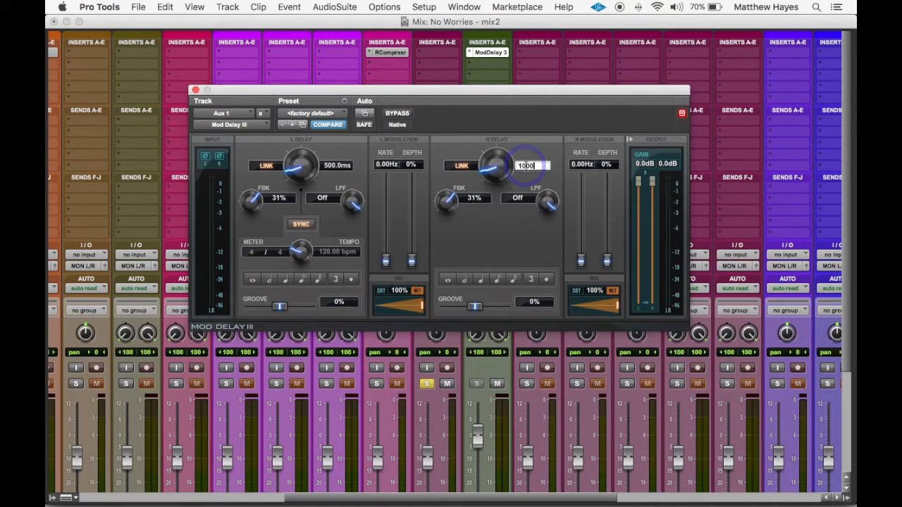
{"action": "key", "text": "Return"}
{"action": "left_click", "coordinate": [422, 92]}
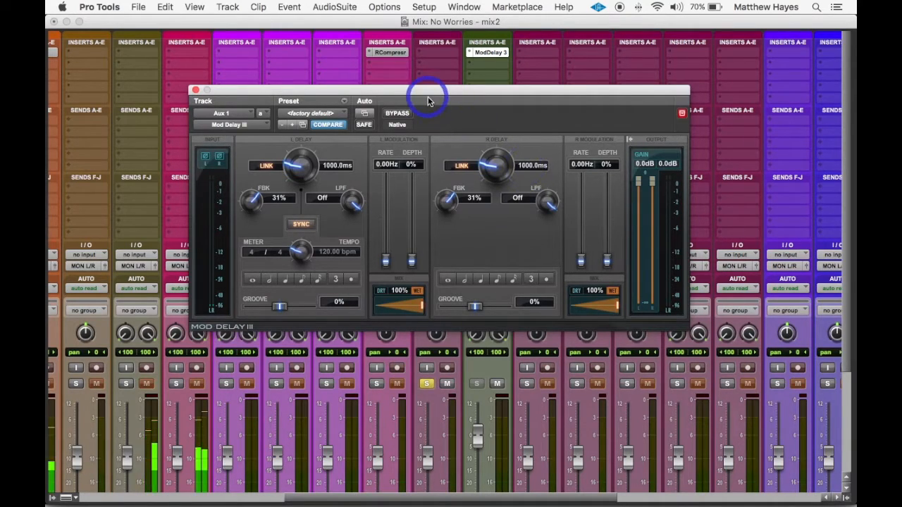
{"action": "left_click", "coordinate": [411, 92]}
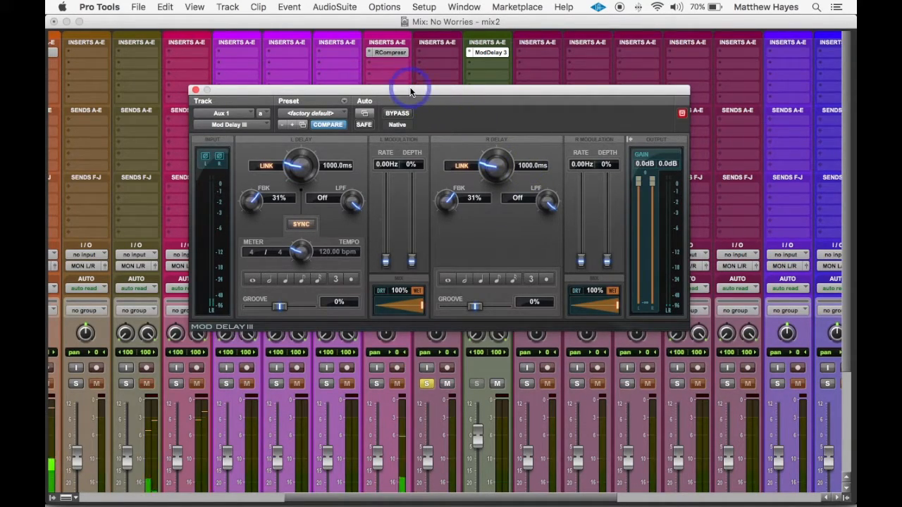
{"action": "left_click", "coordinate": [411, 92]}
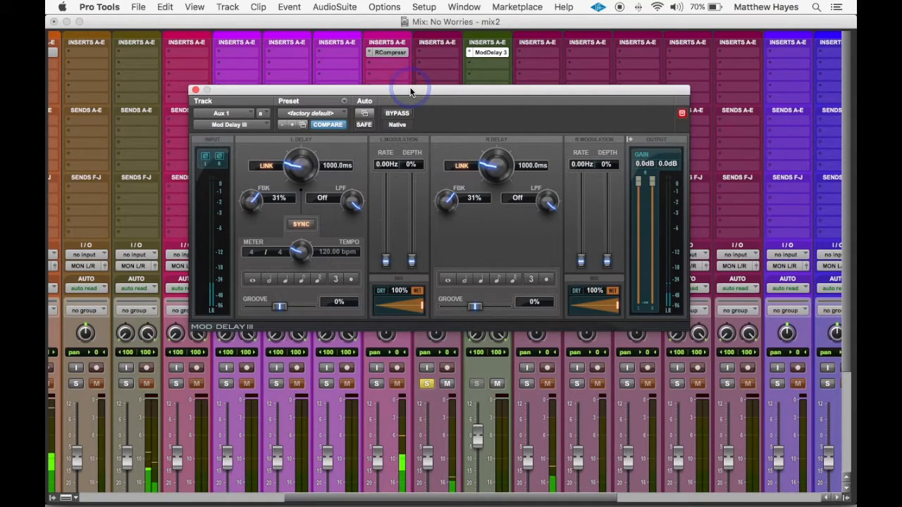
Set the linked delay time to 2000 ms and play the song to hear the echo against the beat
{"action": "left_click", "coordinate": [523, 166]}
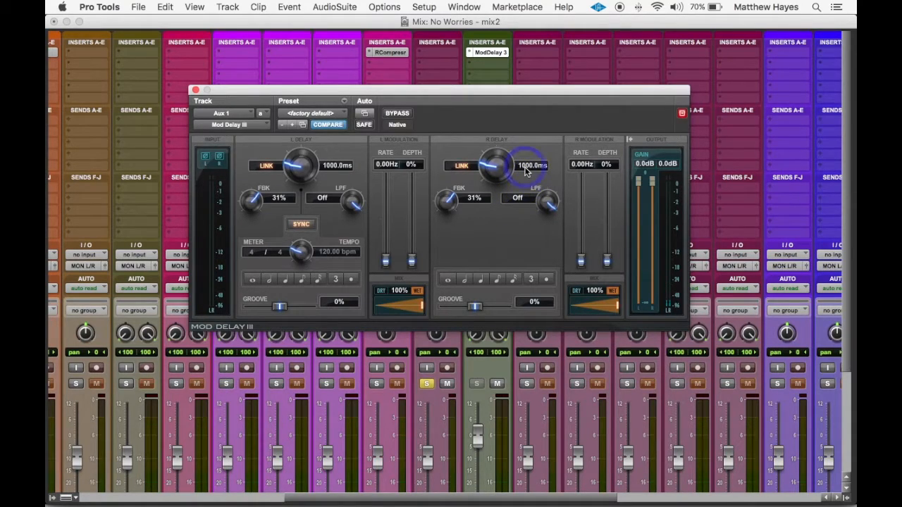
{"action": "left_click", "coordinate": [526, 168]}
{"action": "type", "text": "2000"}
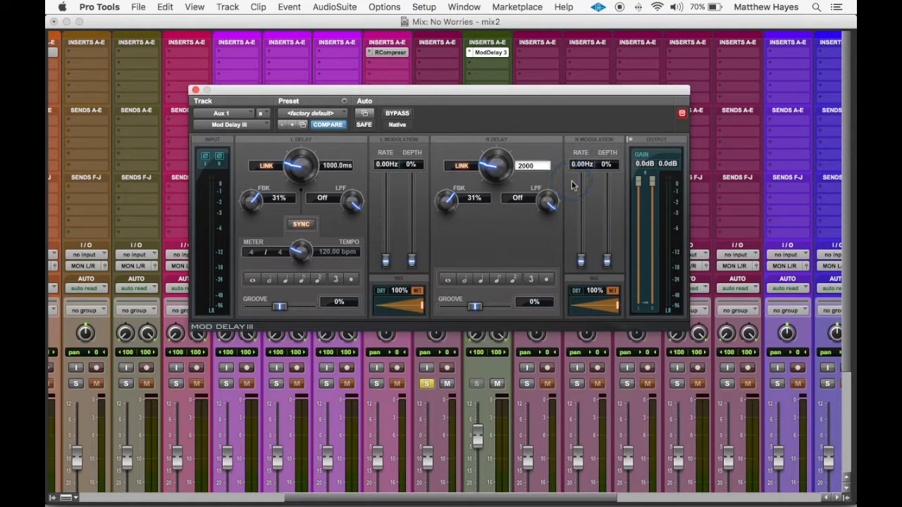
{"action": "key", "text": "Return"}
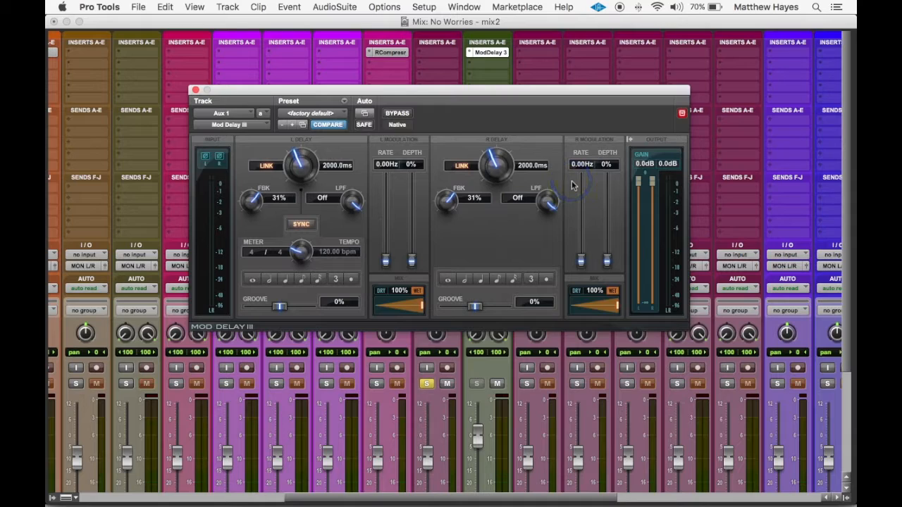
{"action": "left_click", "coordinate": [572, 185]}
{"action": "left_click", "coordinate": [572, 185]}
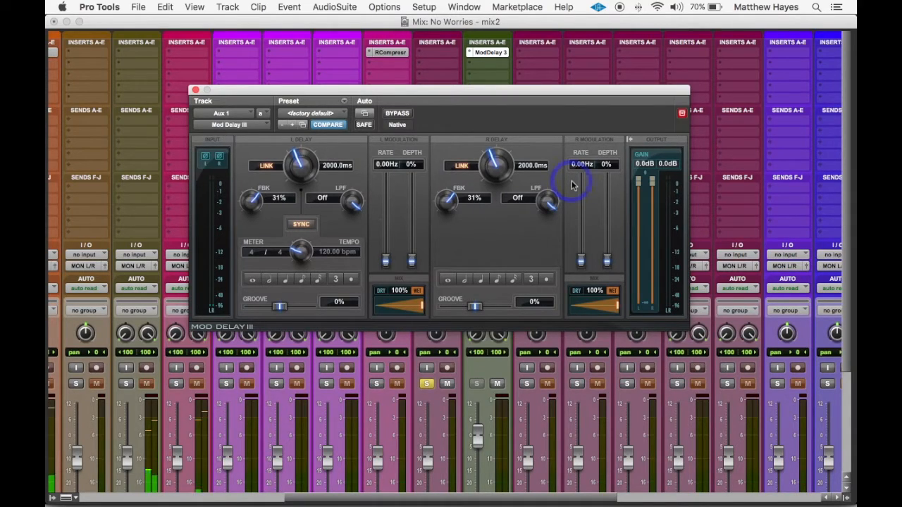
{"action": "left_click", "coordinate": [571, 185]}
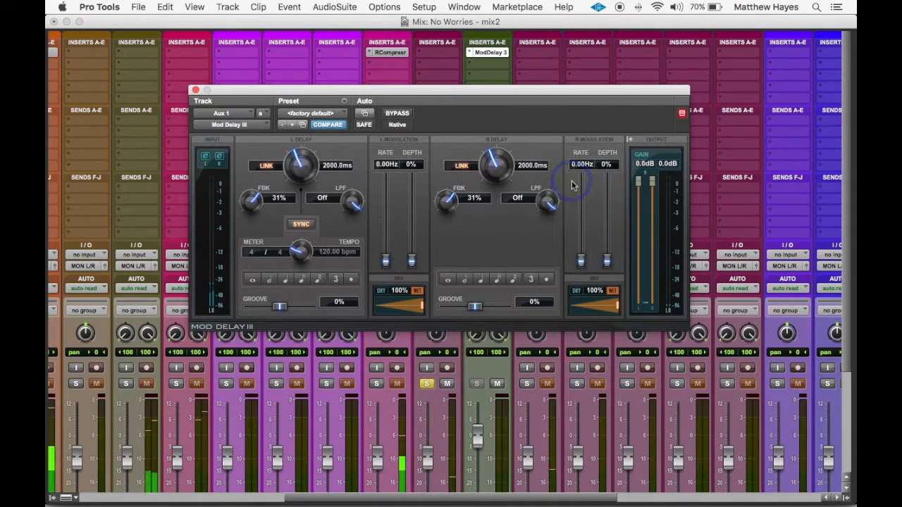
{"action": "left_click", "coordinate": [572, 185]}
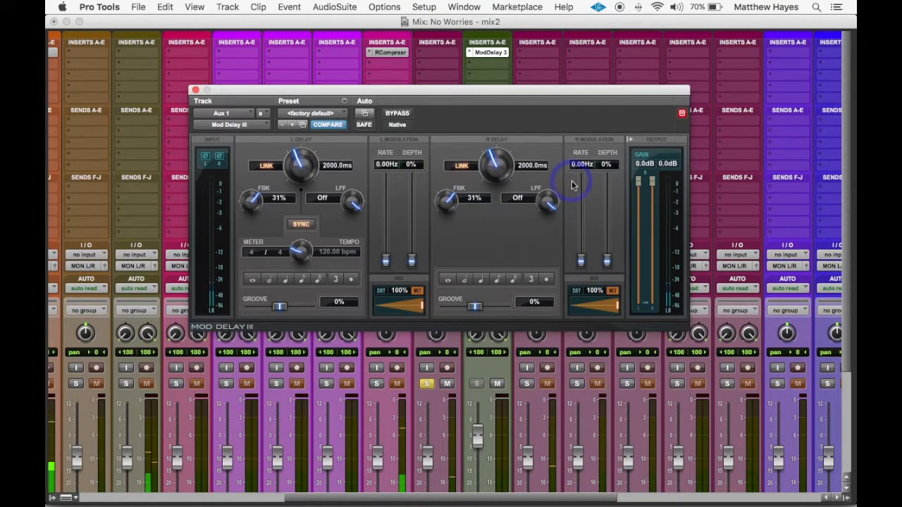
{"action": "left_click", "coordinate": [572, 182]}
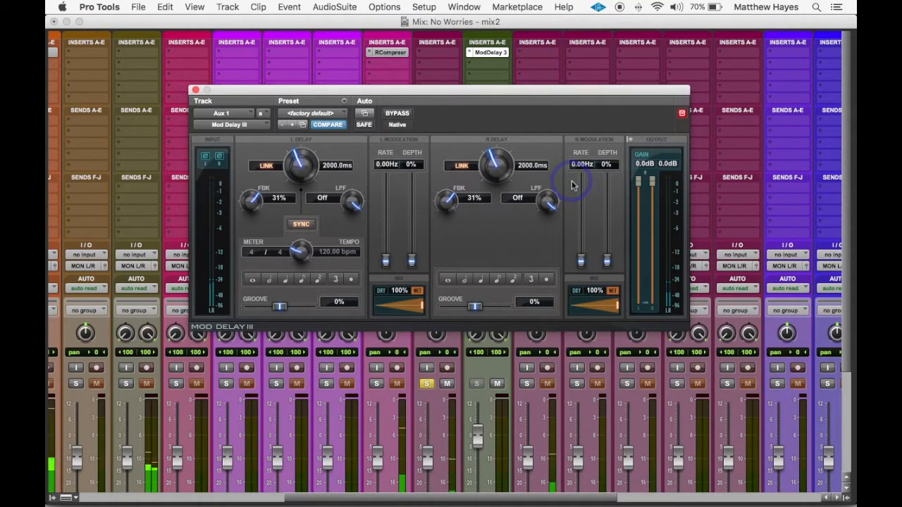
{"action": "left_click", "coordinate": [572, 184]}
{"action": "left_click", "coordinate": [571, 185]}
Set the Mod Delay III's linked delay time to 1000 ms and choose the half-note value
{"action": "left_click", "coordinate": [530, 165]}
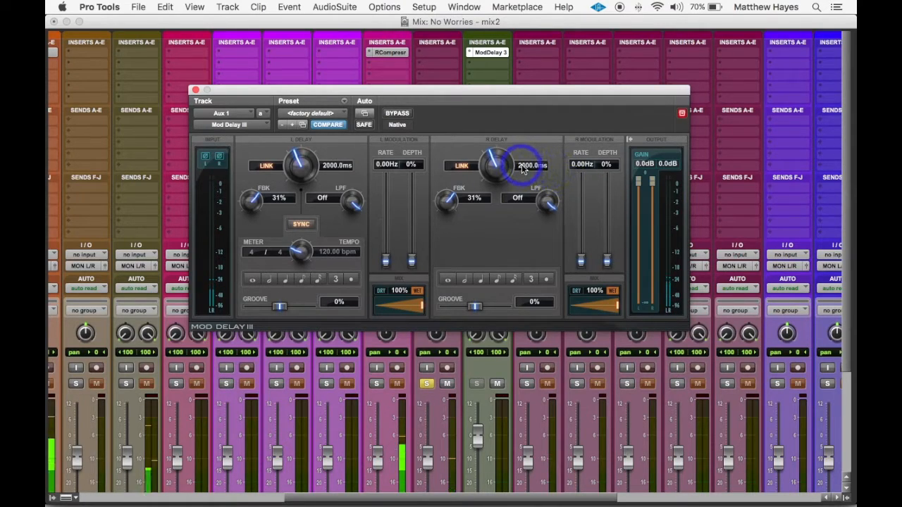
{"action": "type", "text": "1000"}
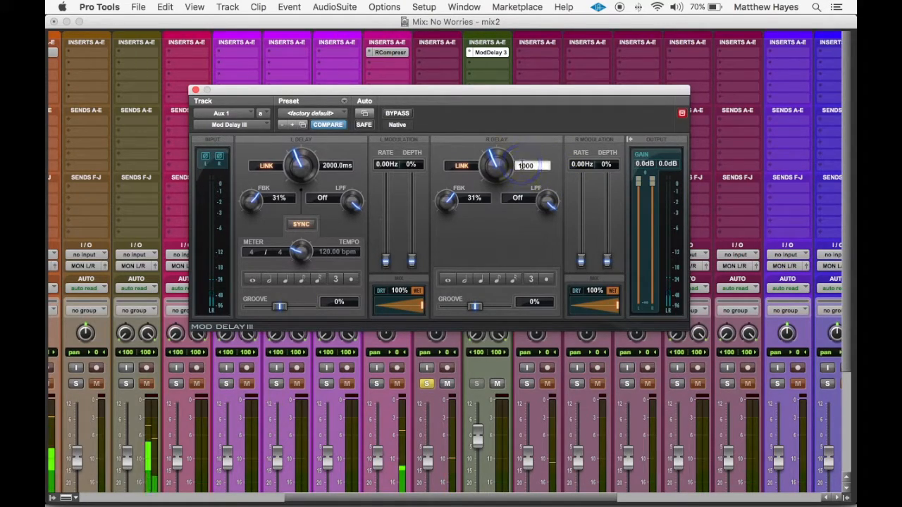
{"action": "key", "text": "Return"}
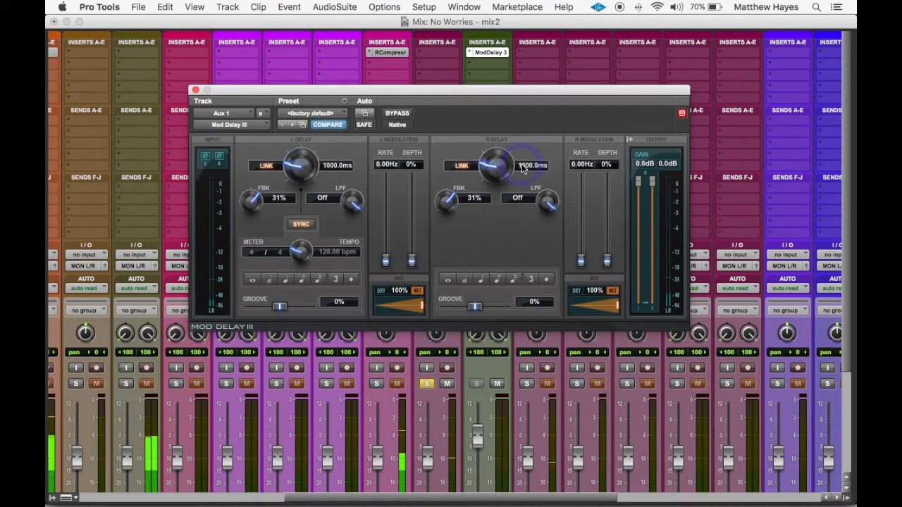
{"action": "left_click", "coordinate": [463, 280]}
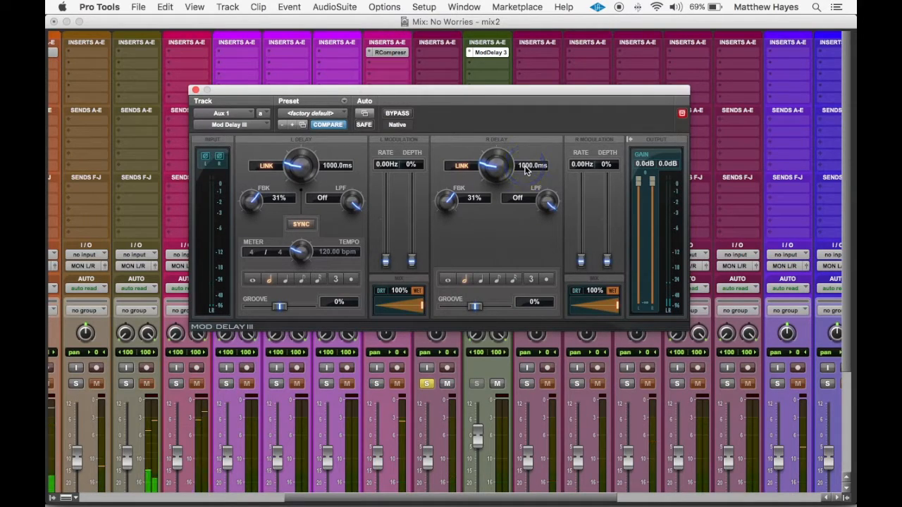
{"action": "left_click", "coordinate": [469, 282]}
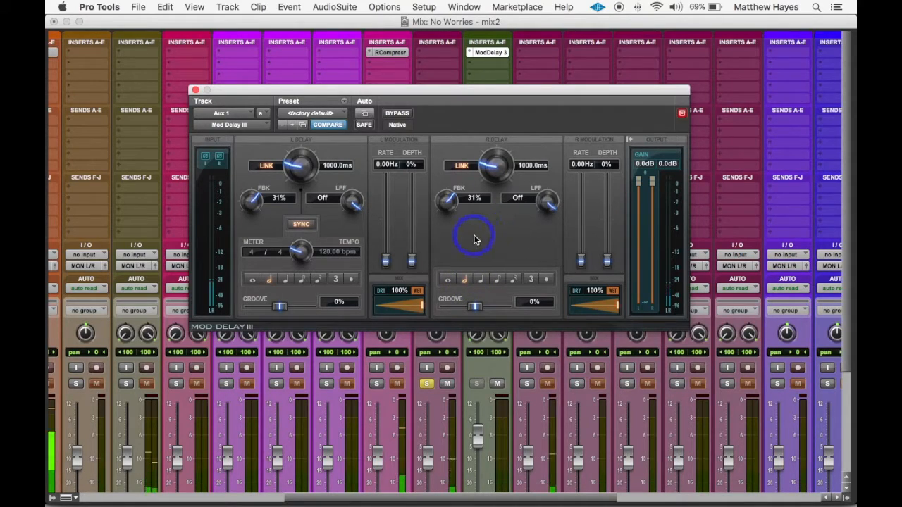
Open the vocal track's Delay1 send fader beside the channel strips and close the Mod Delay III window
{"action": "left_click_drag", "start_coordinate": [372, 91], "coordinate": [649, 85]}
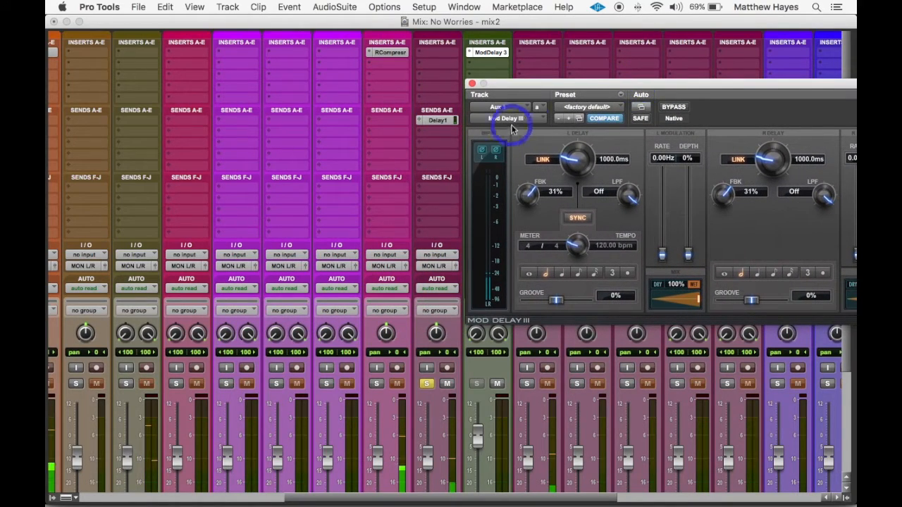
{"action": "left_click", "coordinate": [437, 120]}
{"action": "left_click_drag", "start_coordinate": [423, 136], "coordinate": [315, 98]}
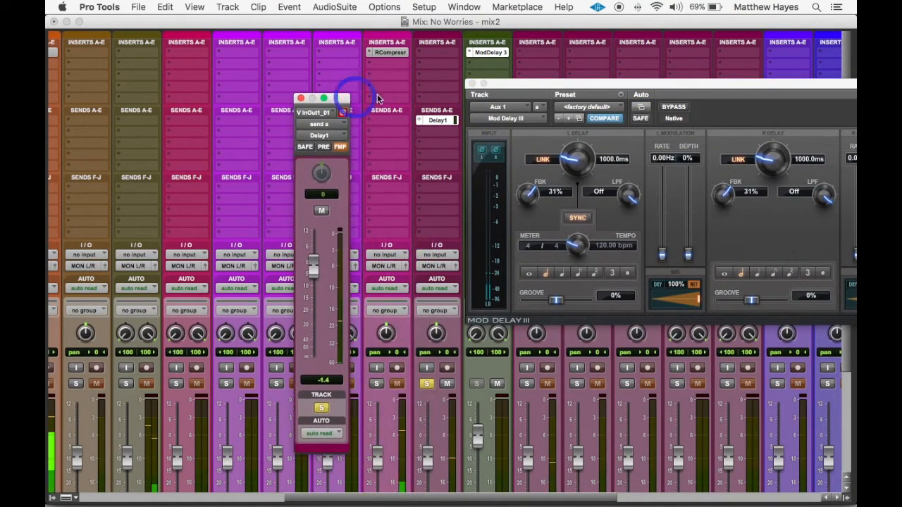
{"action": "left_click", "coordinate": [472, 85]}
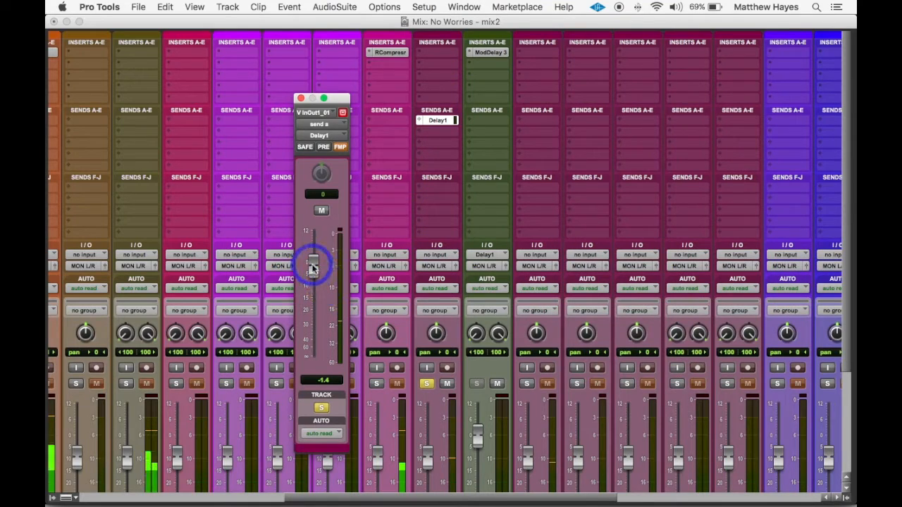
Lower the vocal's Delay1 send level to about -14.5 dB, then save the session and close the send window
{"action": "left_click_drag", "start_coordinate": [313, 268], "coordinate": [313, 299]}
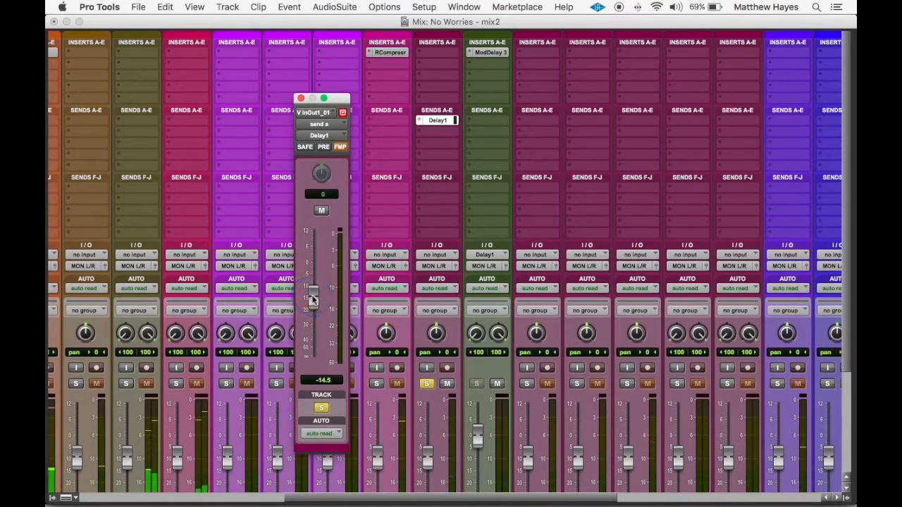
{"action": "key", "text": "super+s"}
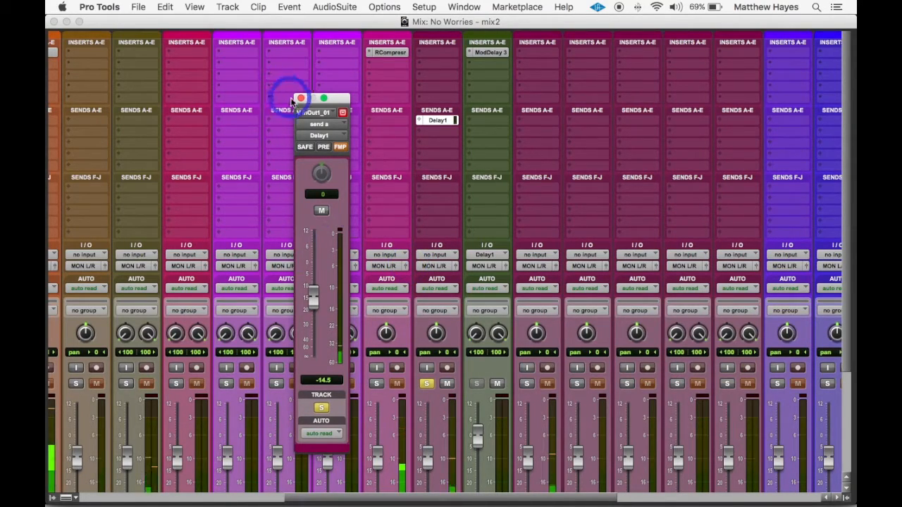
{"action": "left_click", "coordinate": [301, 98]}
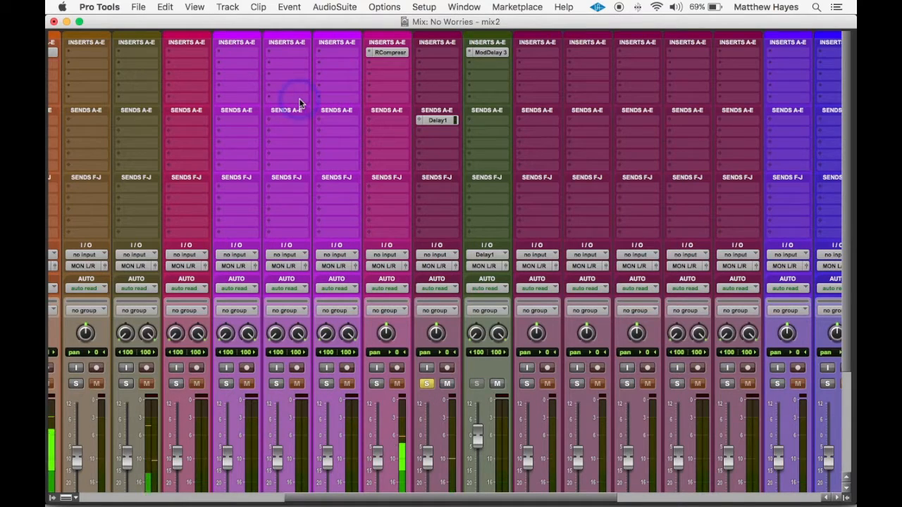